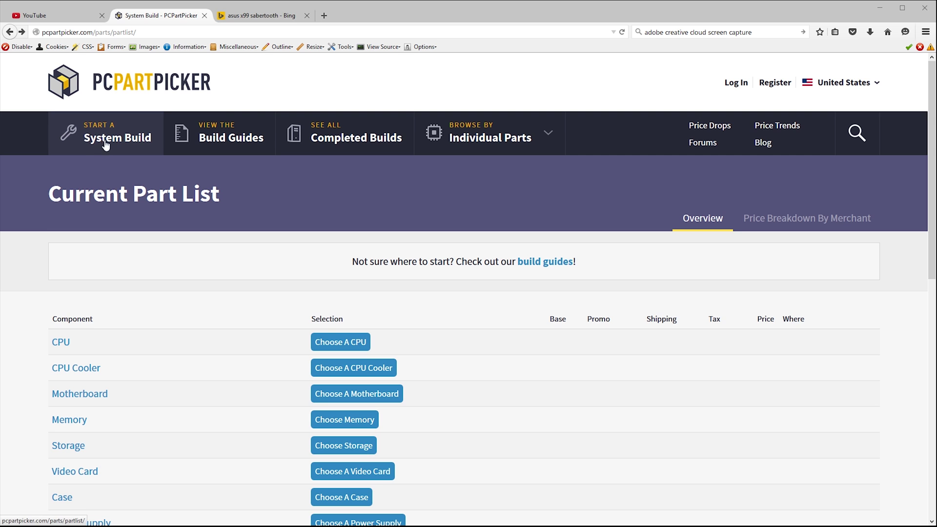
Scroll the new part list and open Choose A CPU to browse processors.
{"action": "scroll", "coordinate": [338, 186], "scroll_direction": "down", "scroll_amount": 5}
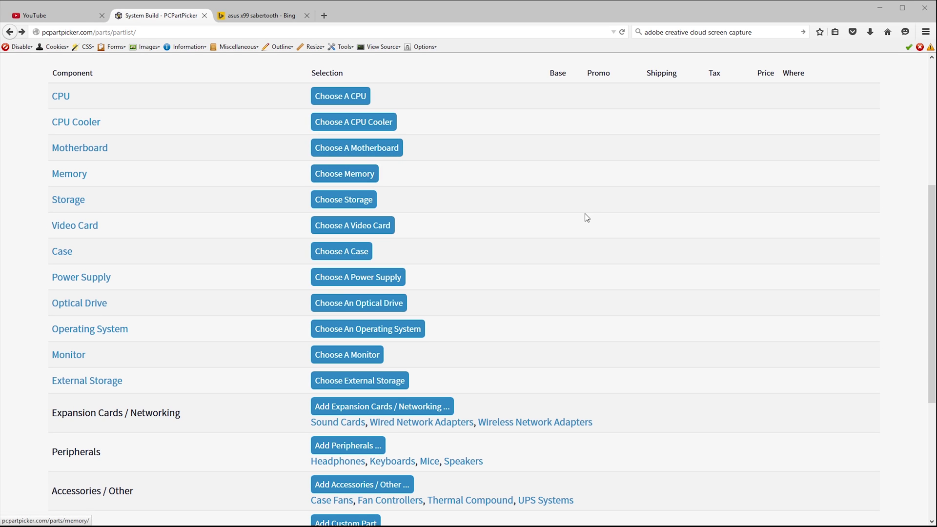
{"action": "scroll", "coordinate": [587, 239], "scroll_direction": "up", "scroll_amount": 2}
{"action": "scroll", "coordinate": [585, 240], "scroll_direction": "up", "scroll_amount": 4}
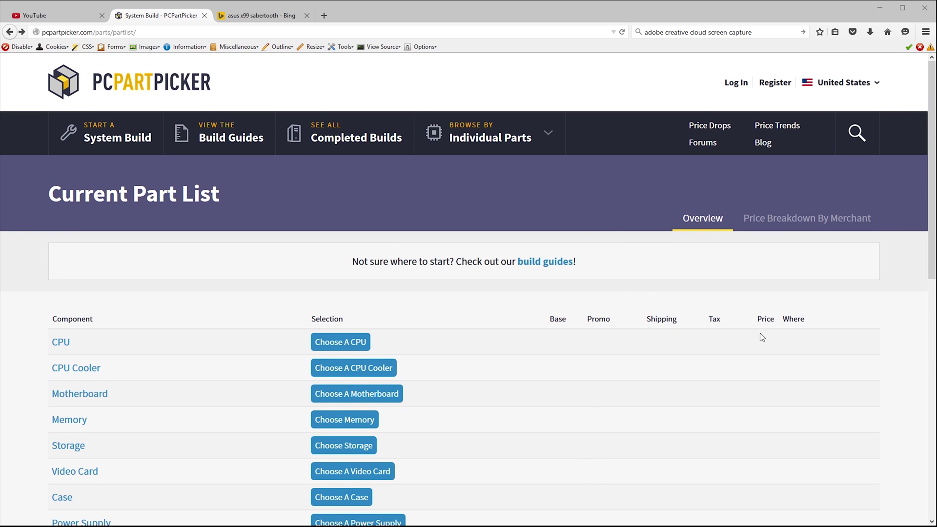
{"action": "scroll", "coordinate": [552, 322], "scroll_direction": "down", "scroll_amount": 3}
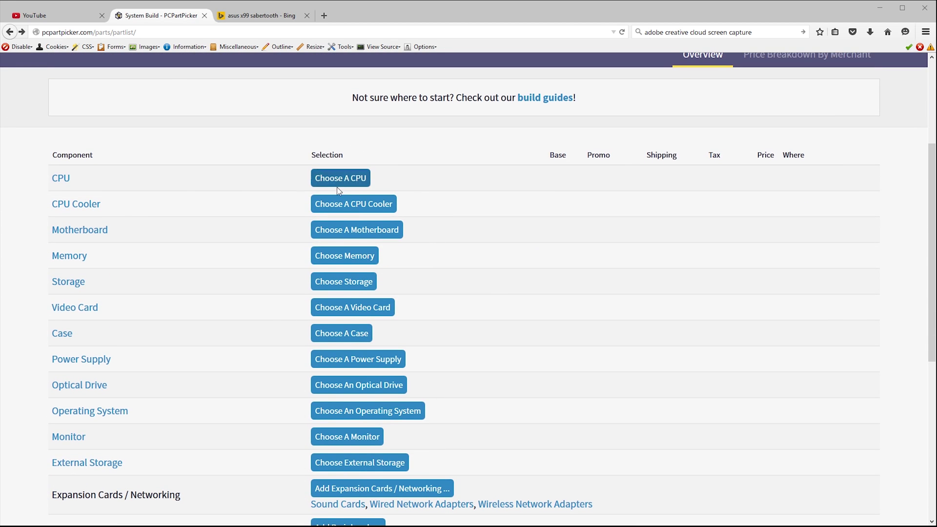
{"action": "left_click", "coordinate": [342, 181]}
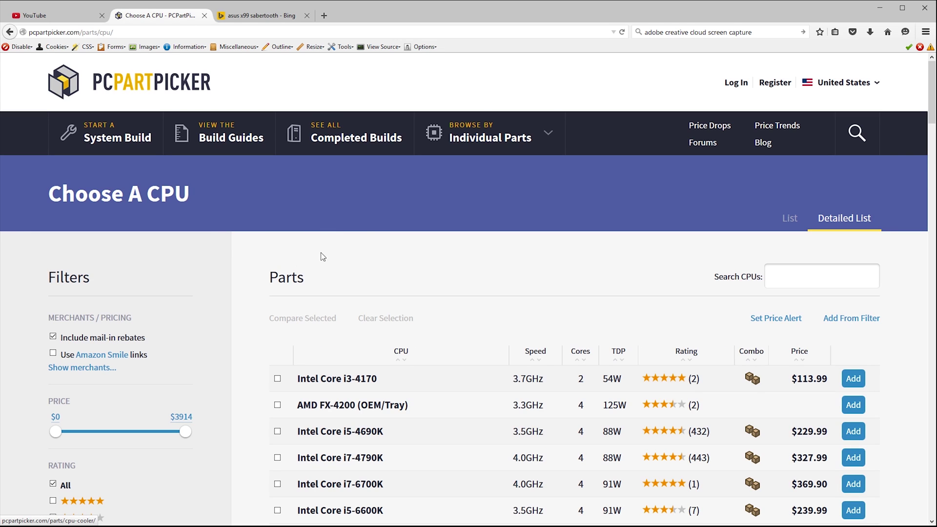
Filter the CPU list to Intel processors with a minimum of 6 cores.
{"action": "scroll", "coordinate": [243, 250], "scroll_direction": "down", "scroll_amount": 10}
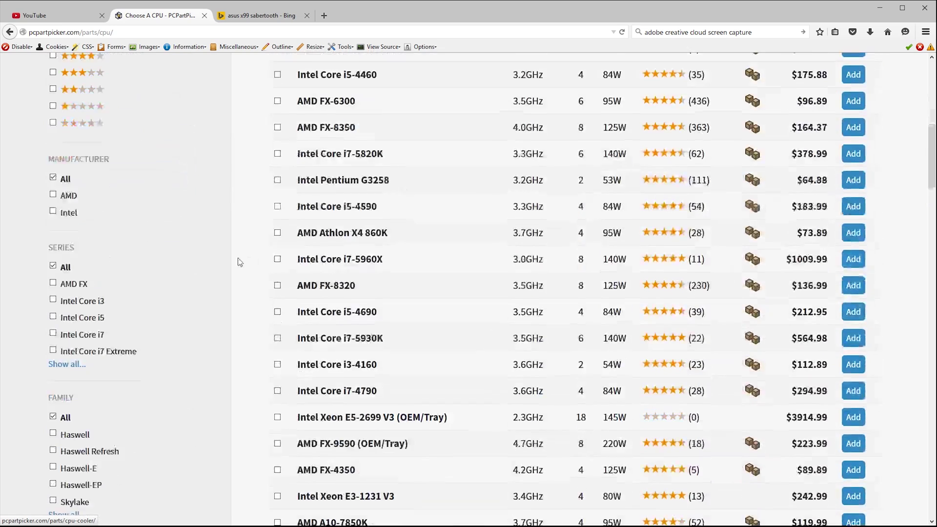
{"action": "left_click", "coordinate": [52, 181]}
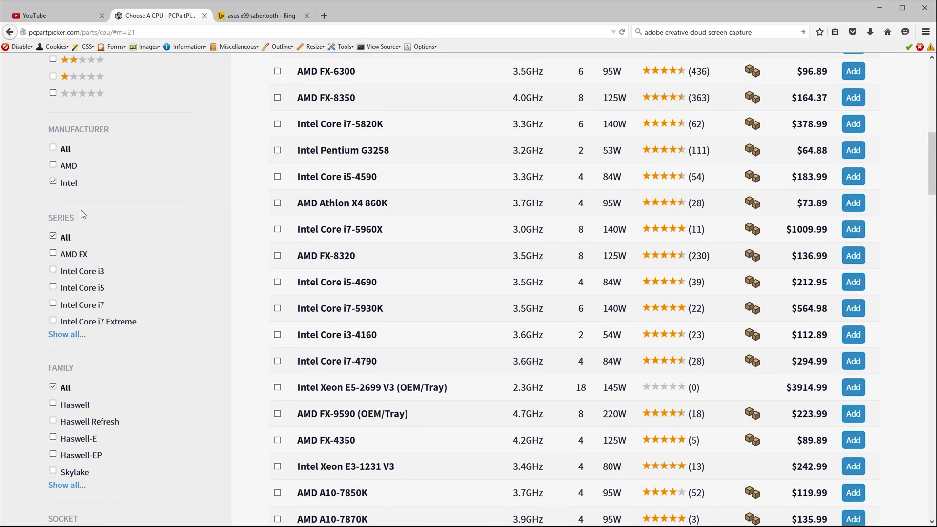
{"action": "scroll", "coordinate": [253, 225], "scroll_direction": "down", "scroll_amount": 10}
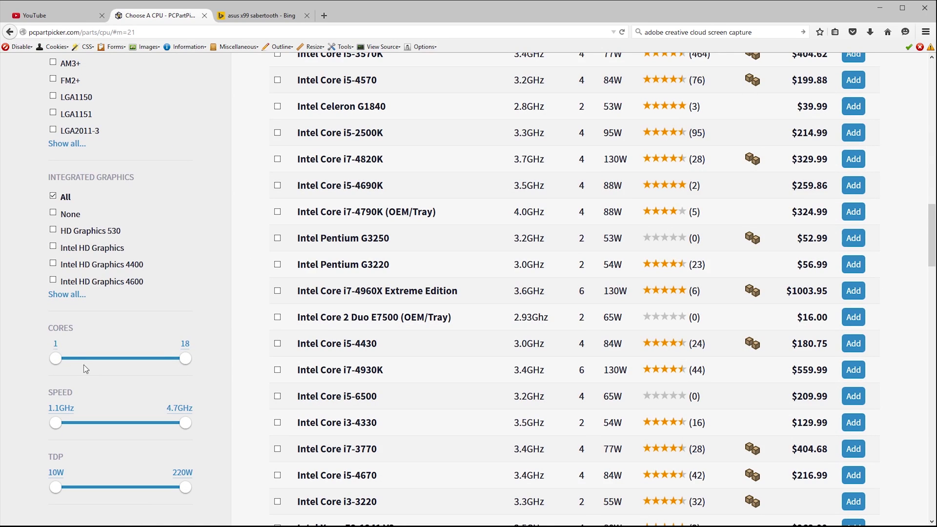
{"action": "left_click_drag", "start_coordinate": [56, 359], "coordinate": [94, 362]}
{"action": "scroll", "coordinate": [247, 261], "scroll_direction": "up", "scroll_amount": 15}
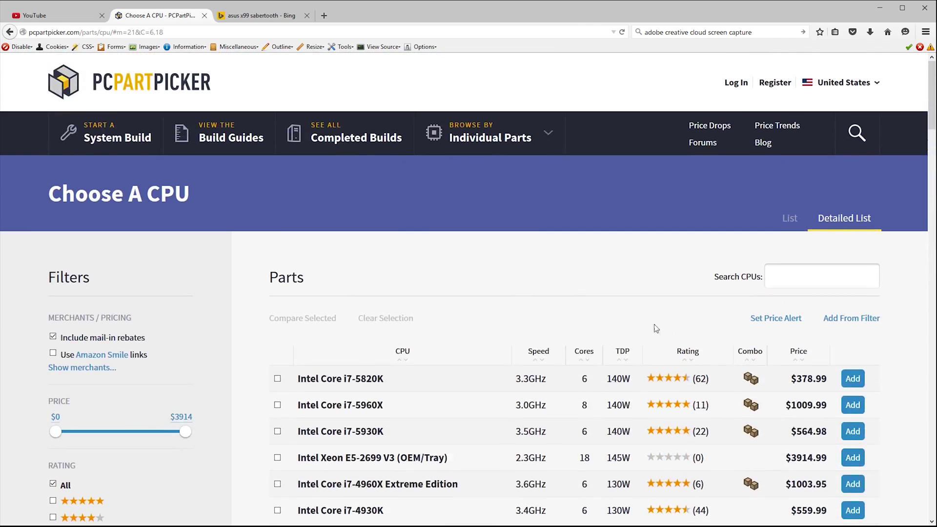
Sort CPUs by price ascending, require 3.0GHz or faster, and briefly check the i7-5820K page.
{"action": "left_click", "coordinate": [799, 353]}
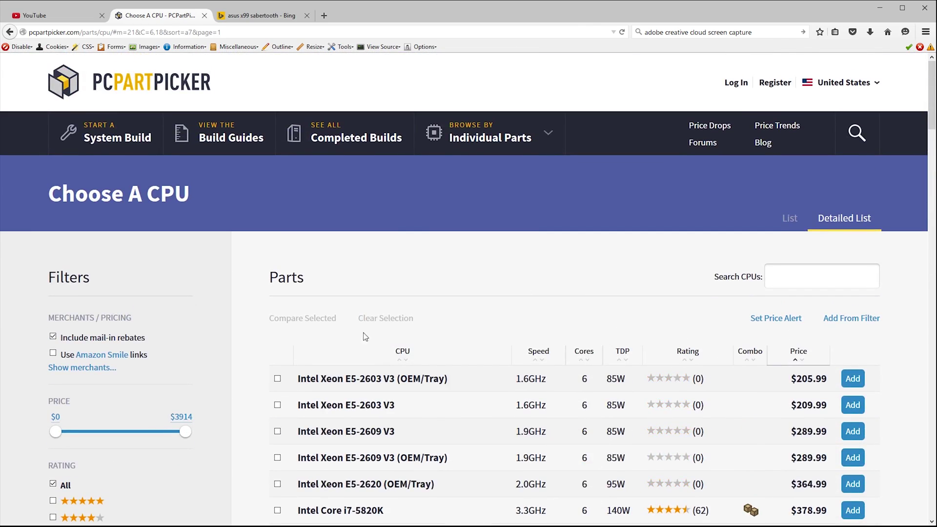
{"action": "scroll", "coordinate": [365, 337], "scroll_direction": "down", "scroll_amount": 20}
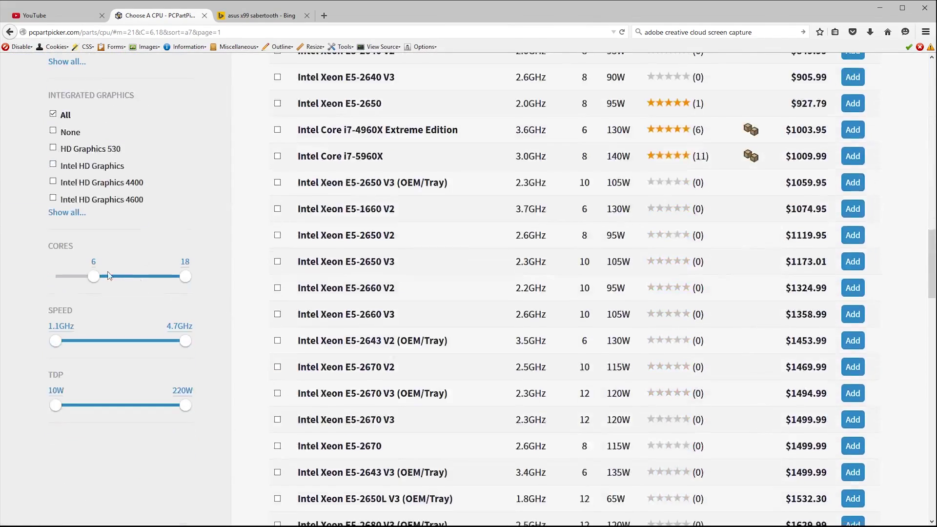
{"action": "left_click_drag", "start_coordinate": [56, 345], "coordinate": [133, 342]}
{"action": "scroll", "coordinate": [306, 285], "scroll_direction": "up", "scroll_amount": 15}
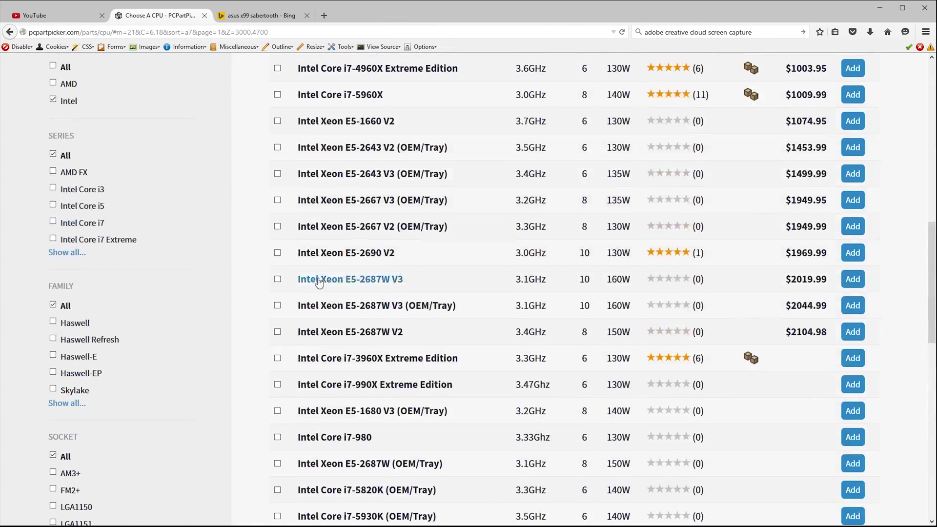
{"action": "scroll", "coordinate": [321, 284], "scroll_direction": "down", "scroll_amount": 5}
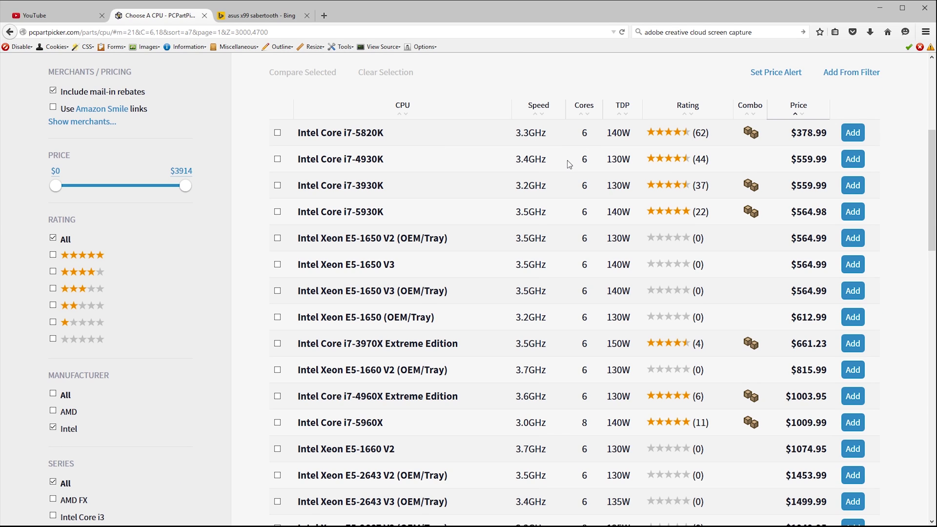
{"action": "left_click", "coordinate": [384, 133]}
{"action": "key", "text": "alt+Left"}
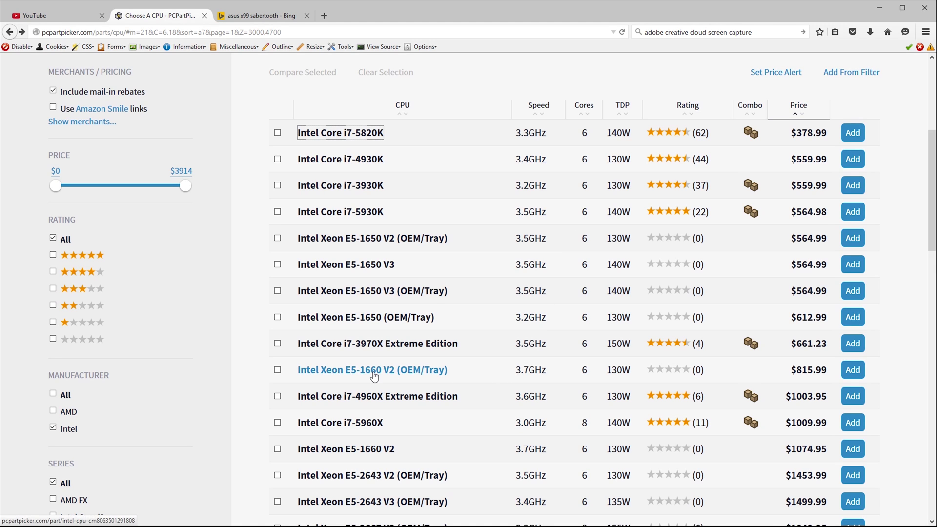
{"action": "left_click_drag", "start_coordinate": [788, 371], "coordinate": [830, 374]}
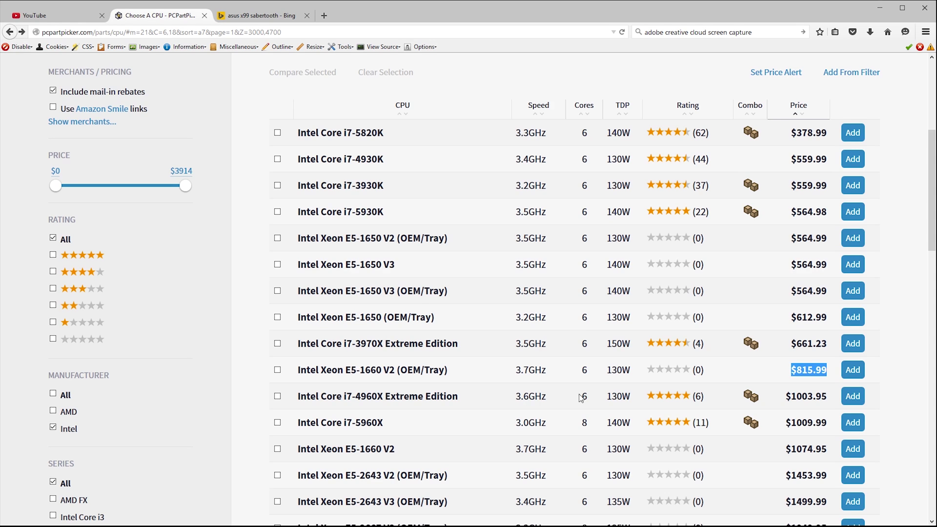
Compare the i7-4960X's $1003.95 price with the i7-5960X specs, then add the i7-5960X.
{"action": "left_click_drag", "start_coordinate": [828, 398], "coordinate": [801, 403]}
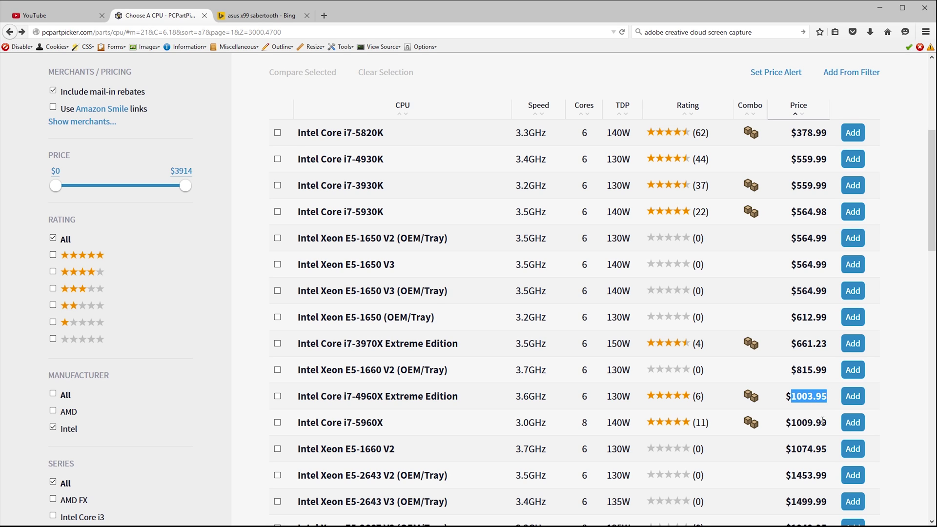
{"action": "left_click", "coordinate": [595, 428]}
{"action": "left_click_drag", "start_coordinate": [595, 428], "coordinate": [292, 426]}
{"action": "scroll", "coordinate": [499, 381], "scroll_direction": "down", "scroll_amount": 5}
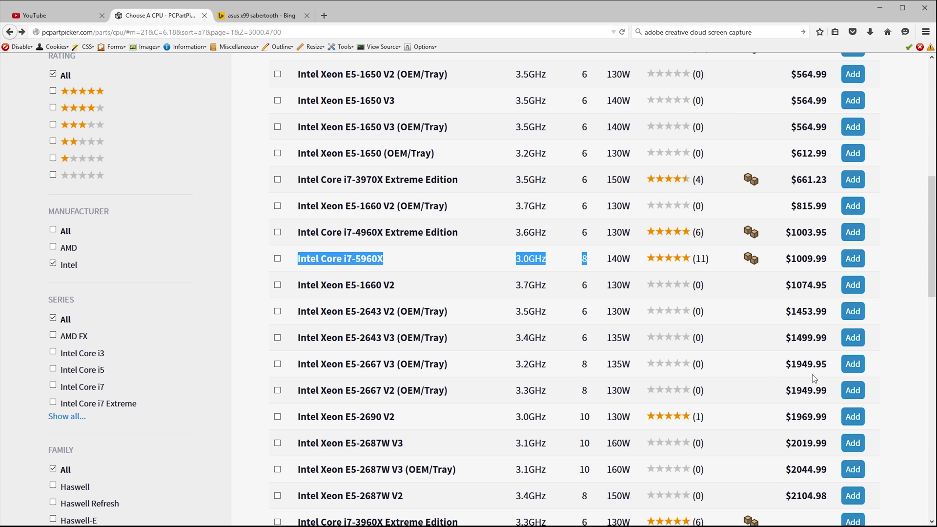
{"action": "scroll", "coordinate": [812, 374], "scroll_direction": "up", "scroll_amount": 3}
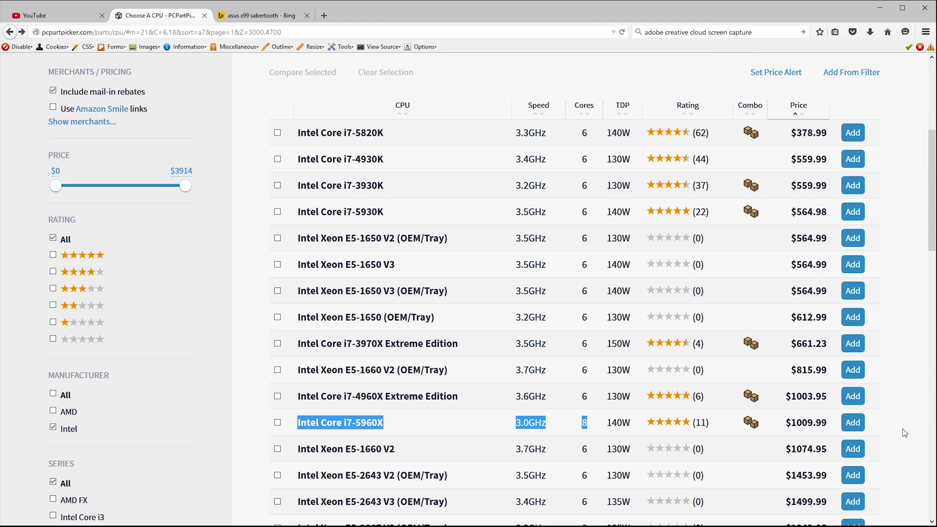
{"action": "left_click", "coordinate": [857, 425]}
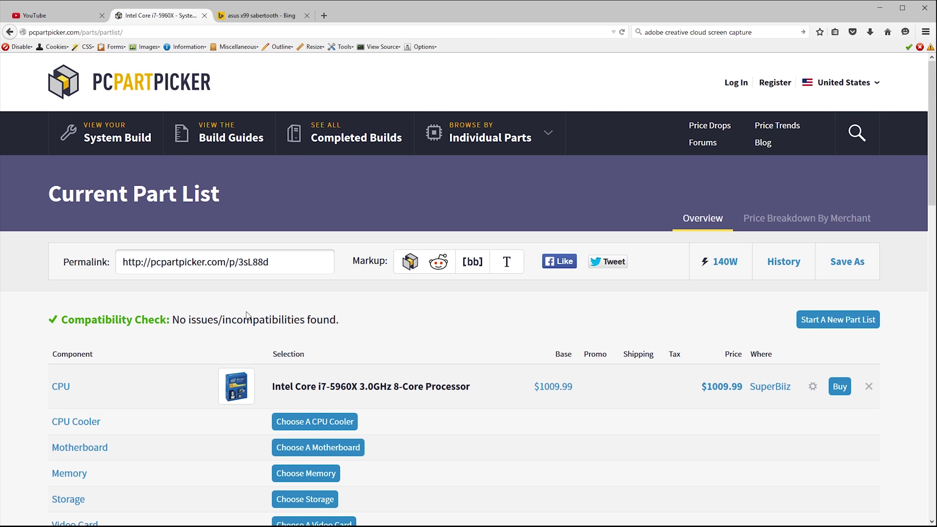
Open the compatible motherboard list and filter it to Asus boards.
{"action": "scroll", "coordinate": [247, 315], "scroll_direction": "down", "scroll_amount": 6}
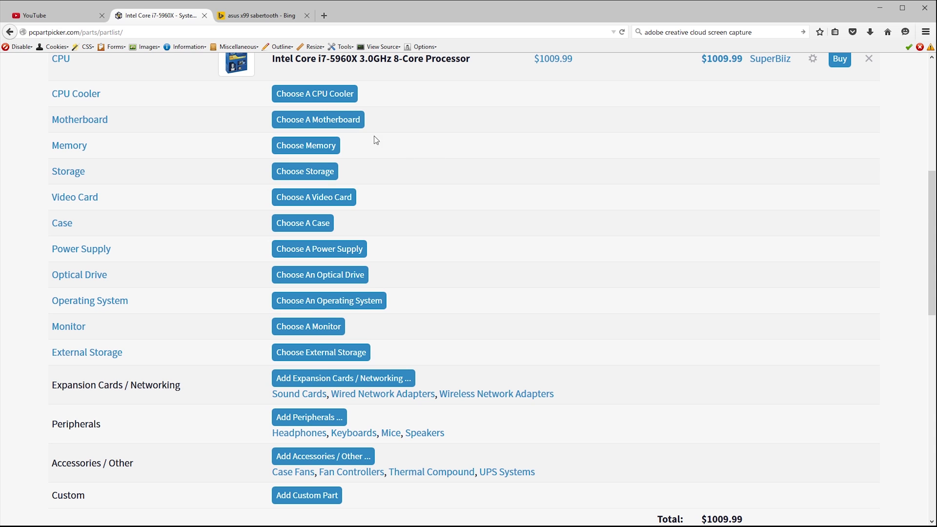
{"action": "left_click", "coordinate": [307, 119]}
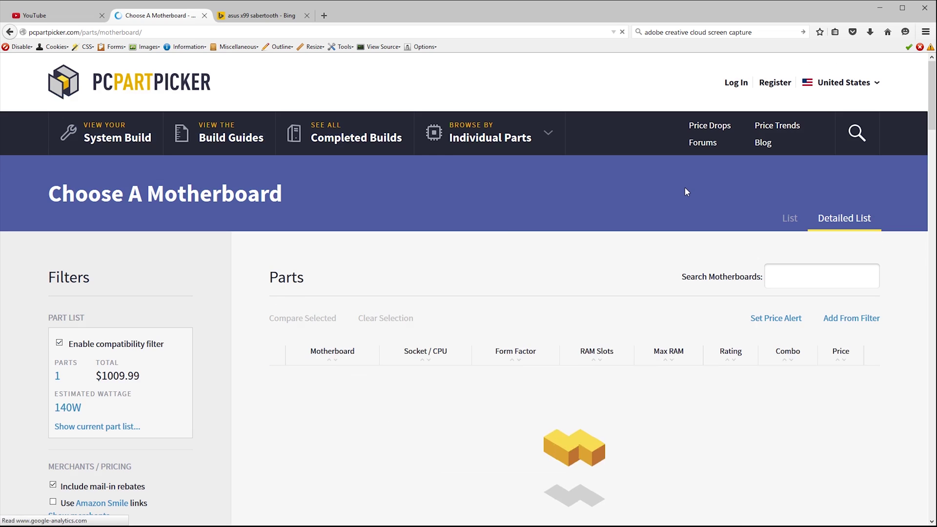
{"action": "scroll", "coordinate": [281, 238], "scroll_direction": "down", "scroll_amount": 5}
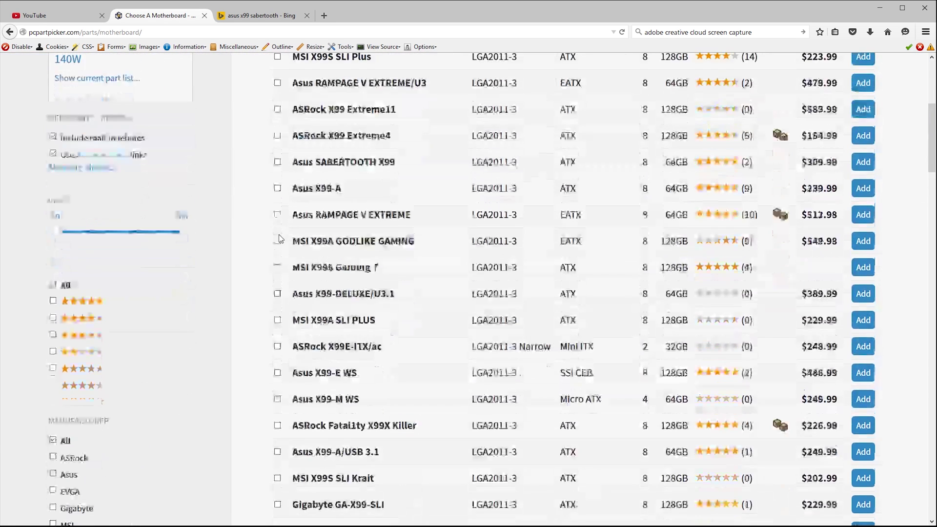
{"action": "scroll", "coordinate": [280, 239], "scroll_direction": "down", "scroll_amount": 5}
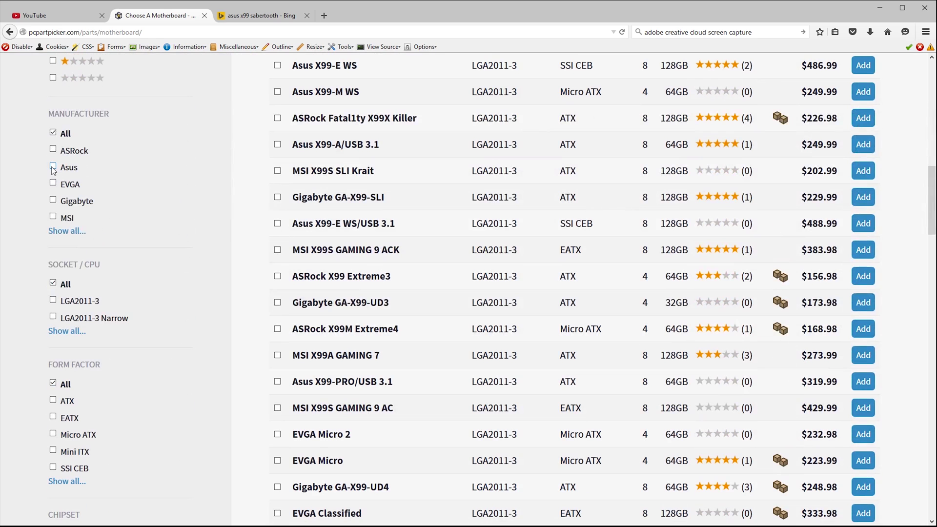
{"action": "left_click", "coordinate": [53, 167]}
Sort the Asus motherboards by price, cheapest first, starting with the X99-A at $239.99.
{"action": "scroll", "coordinate": [258, 252], "scroll_direction": "up", "scroll_amount": 4}
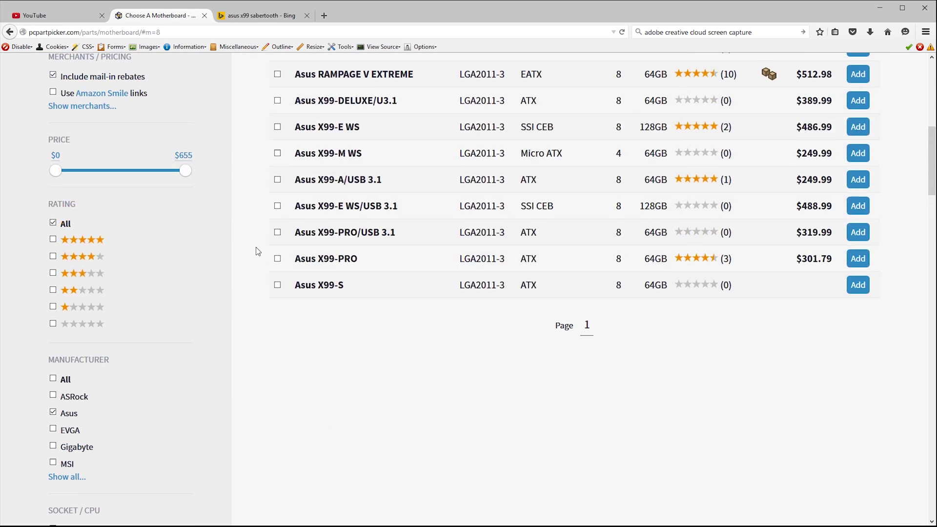
{"action": "scroll", "coordinate": [257, 252], "scroll_direction": "up", "scroll_amount": 4}
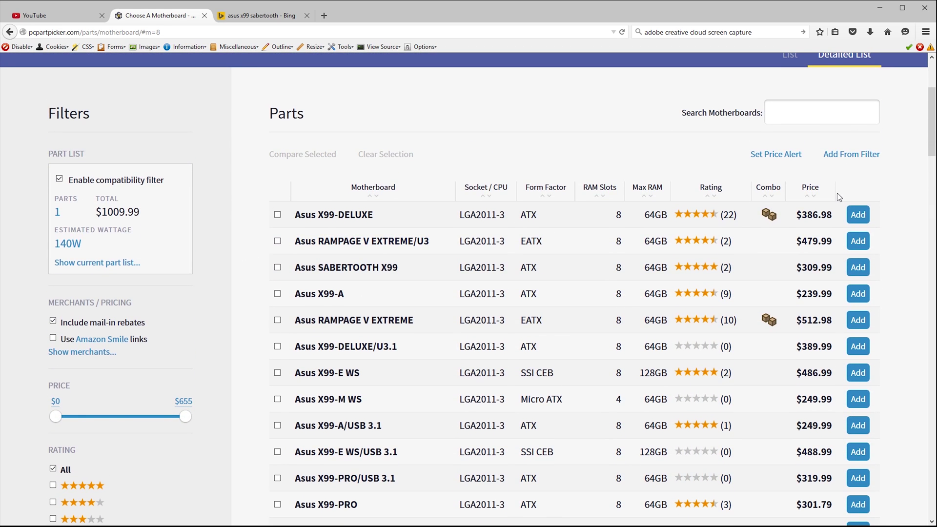
{"action": "left_click", "coordinate": [811, 191]}
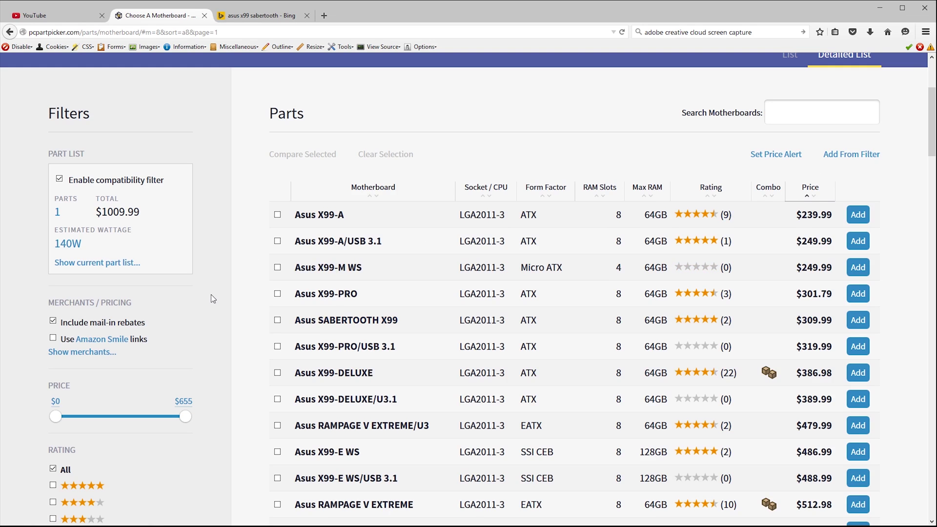
{"action": "scroll", "coordinate": [212, 298], "scroll_direction": "down", "scroll_amount": 12}
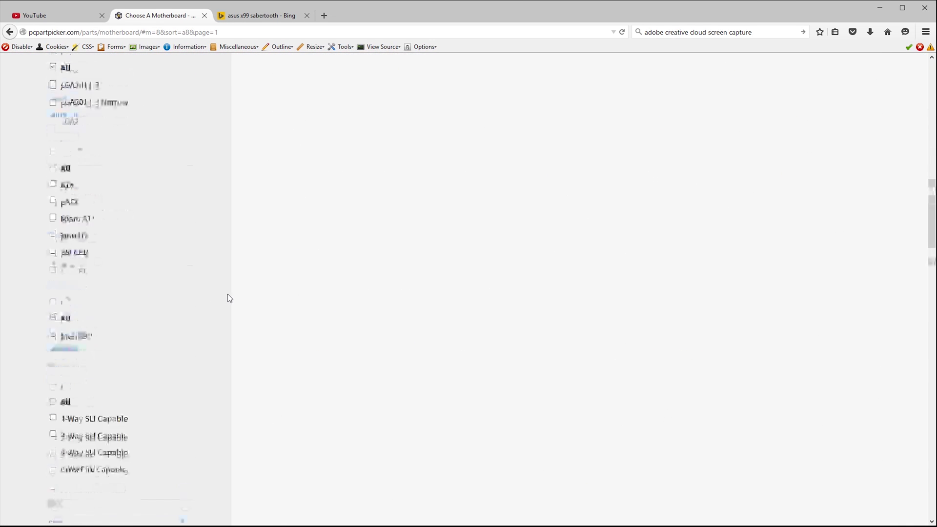
Require at least one M.2 port and two Ethernet ports in the motherboard filters.
{"action": "scroll", "coordinate": [228, 297], "scroll_direction": "down", "scroll_amount": 8}
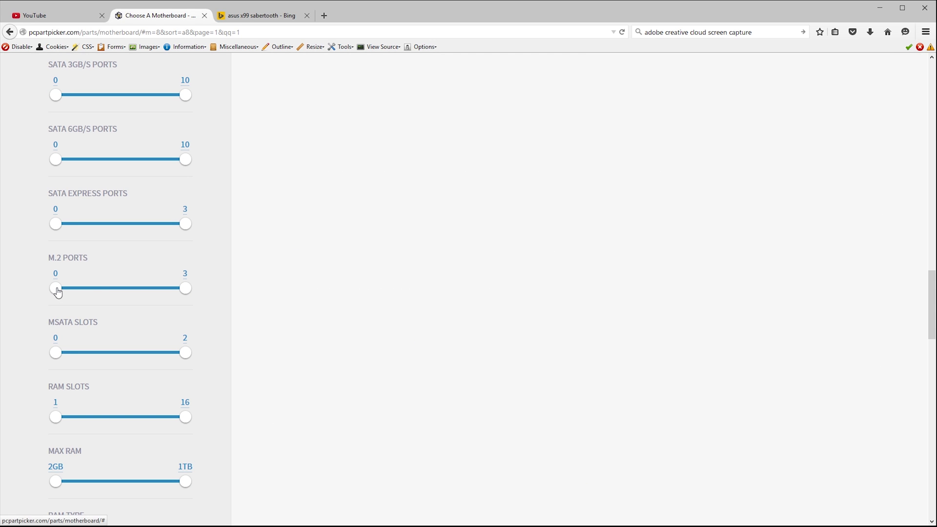
{"action": "left_click_drag", "start_coordinate": [55, 290], "coordinate": [85, 293]}
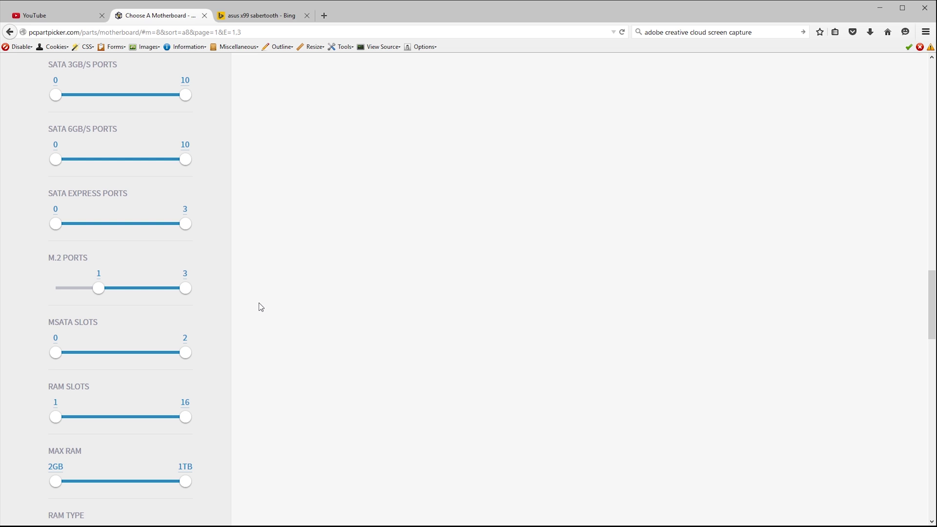
{"action": "scroll", "coordinate": [261, 307], "scroll_direction": "down", "scroll_amount": 3}
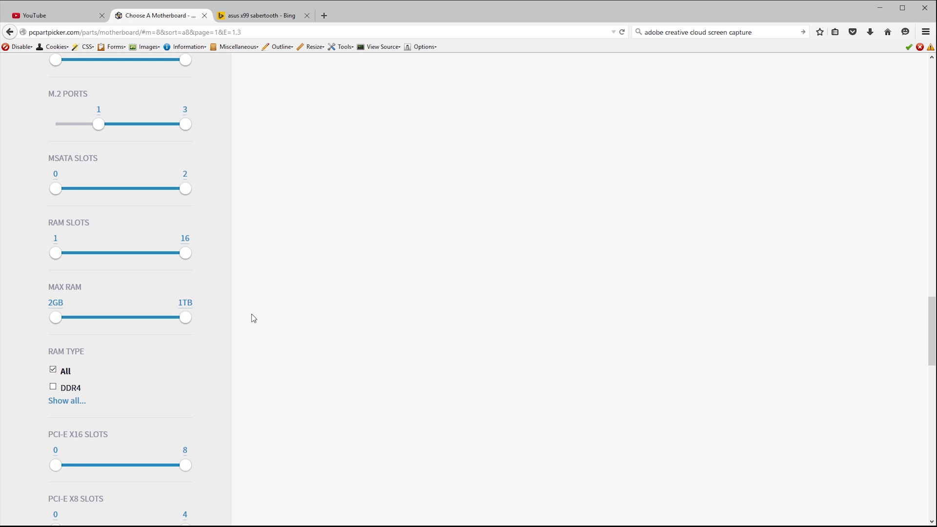
{"action": "scroll", "coordinate": [255, 322], "scroll_direction": "down", "scroll_amount": 7}
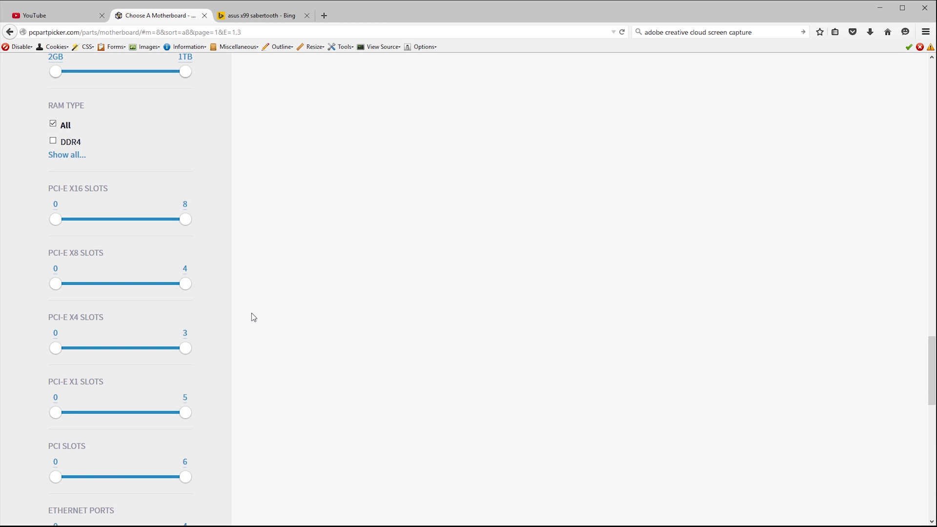
{"action": "scroll", "coordinate": [210, 362], "scroll_direction": "down", "scroll_amount": 3}
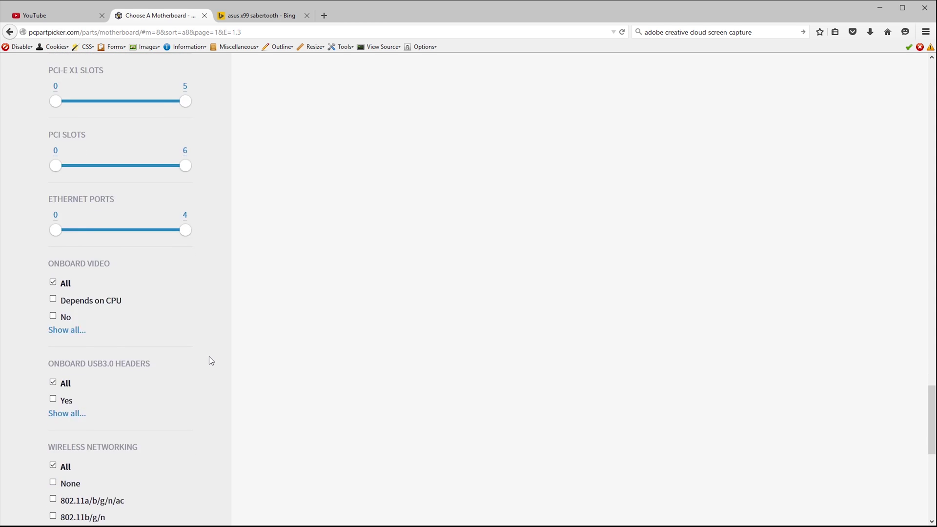
{"action": "left_click_drag", "start_coordinate": [56, 219], "coordinate": [117, 215]}
{"action": "scroll", "coordinate": [239, 346], "scroll_direction": "up", "scroll_amount": 20}
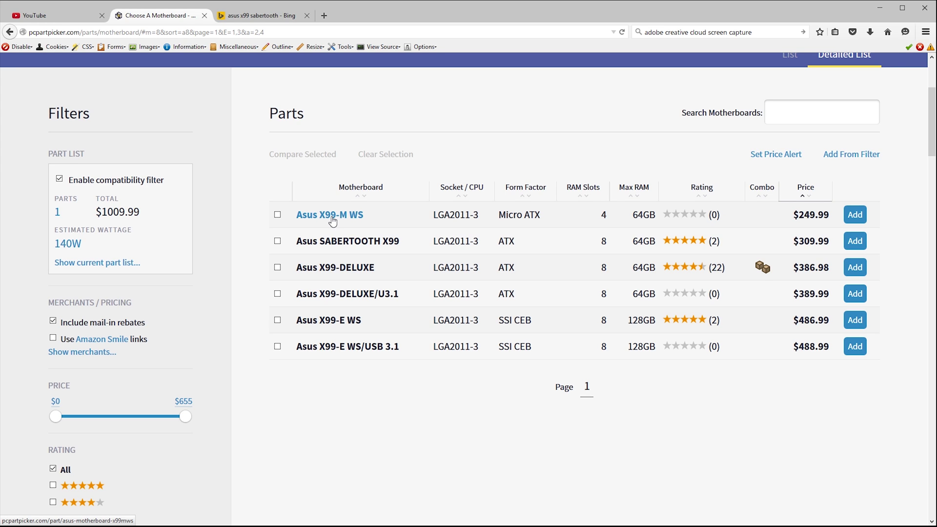
Open the Asus SABERTOOTH X99 product page from the motherboard list.
{"action": "left_click", "coordinate": [332, 220]}
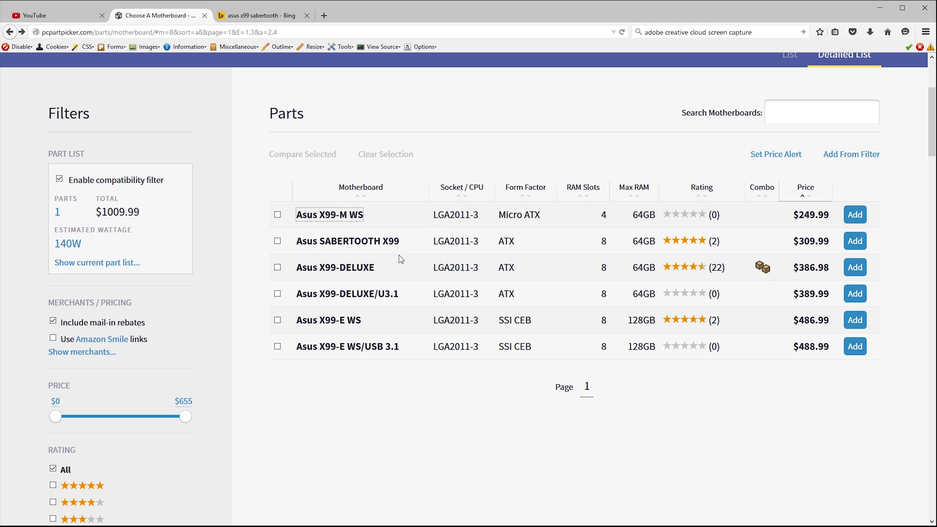
{"action": "left_click", "coordinate": [361, 242]}
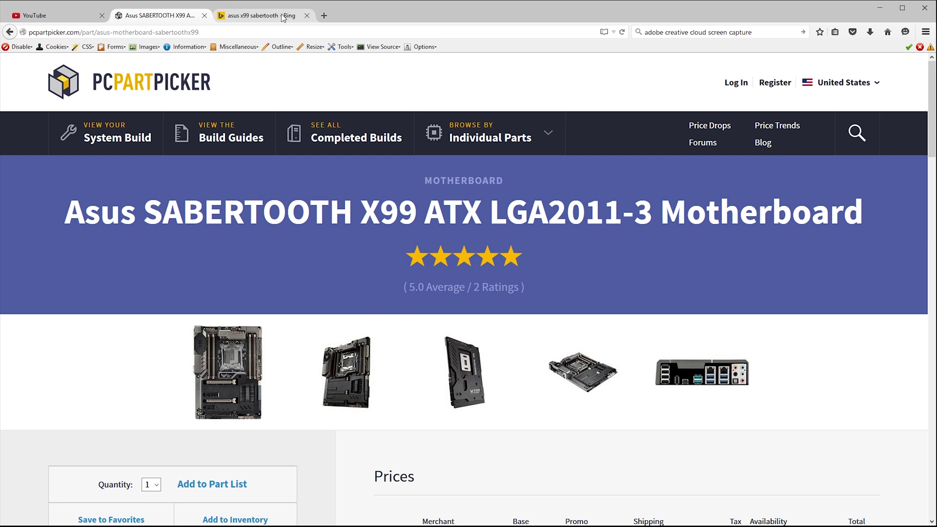
From the 'asus x99 sabertooth' Bing results, open ASUS's SABERTOOTH X99 page, then its TUF microsite.
{"action": "left_click", "coordinate": [283, 18]}
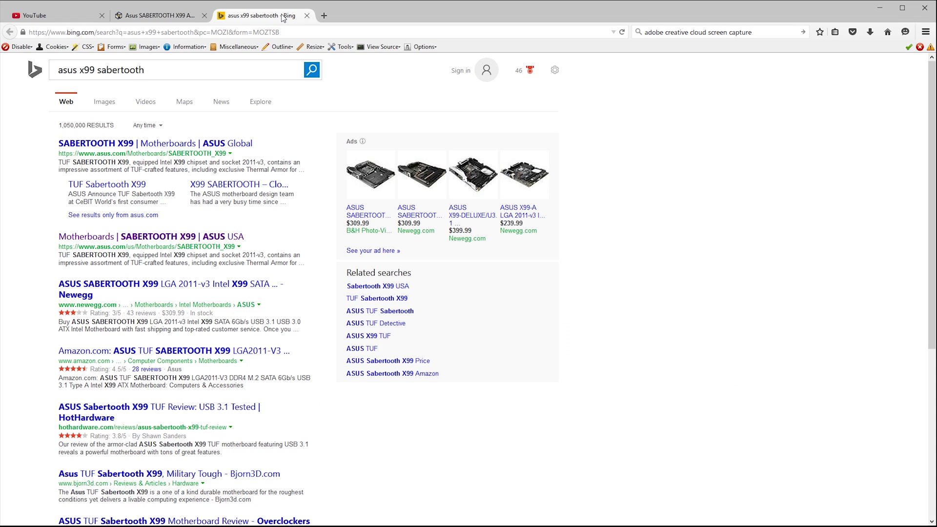
{"action": "left_click", "coordinate": [149, 146]}
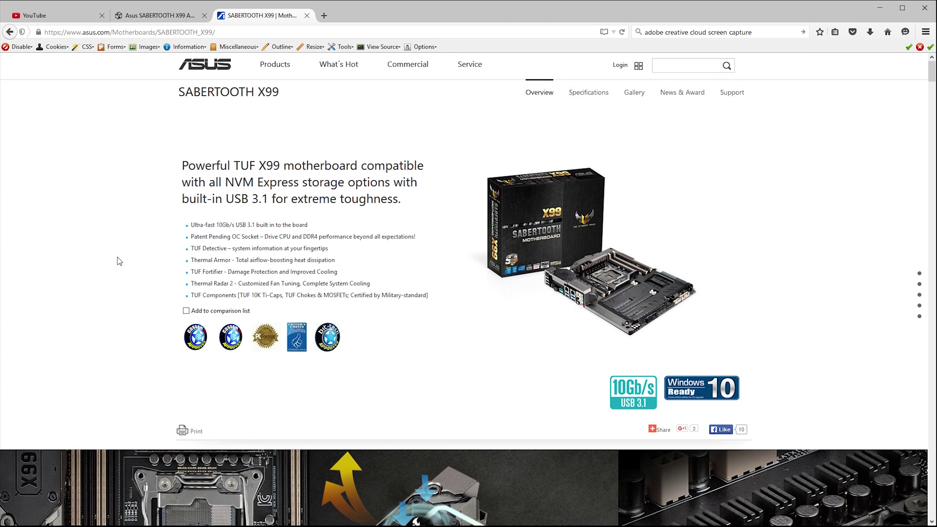
{"action": "scroll", "coordinate": [277, 274], "scroll_direction": "down", "scroll_amount": 1}
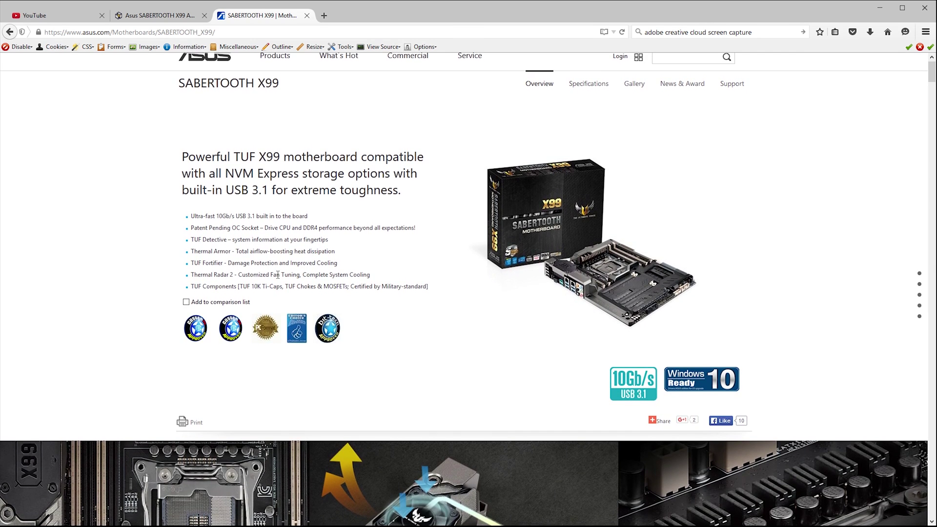
{"action": "scroll", "coordinate": [278, 274], "scroll_direction": "down", "scroll_amount": 1}
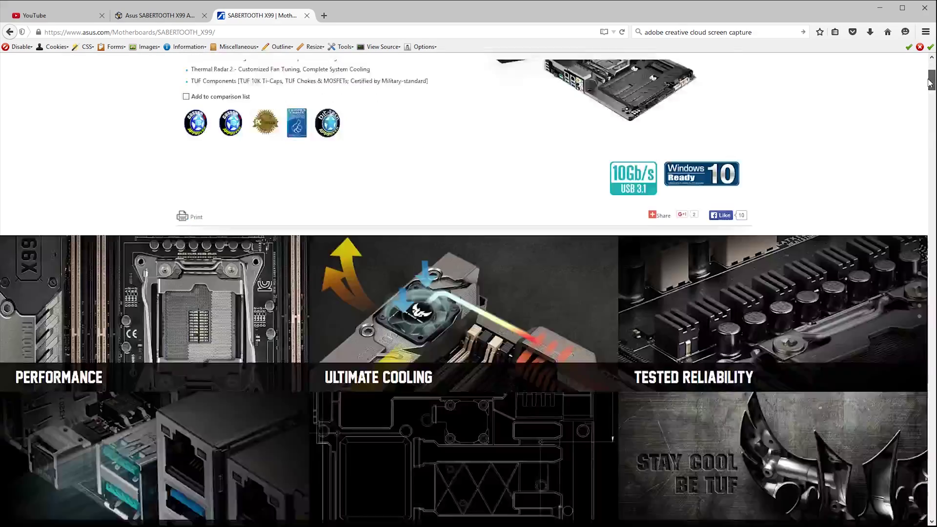
{"action": "left_click_drag", "start_coordinate": [931, 73], "coordinate": [928, 86]}
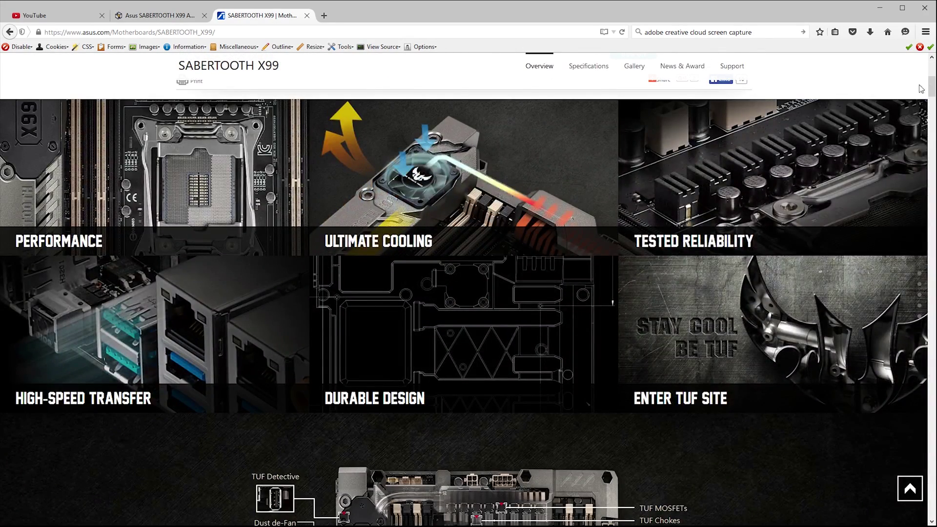
{"action": "left_click", "coordinate": [719, 366]}
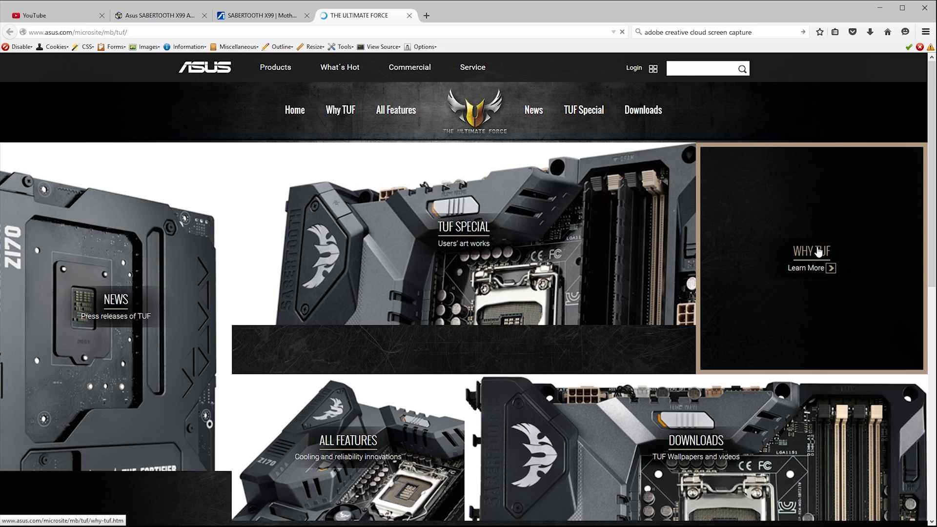
Open the Why TUF page and expand the TESTED section, highlighting 'independent labs'.
{"action": "left_click", "coordinate": [819, 251]}
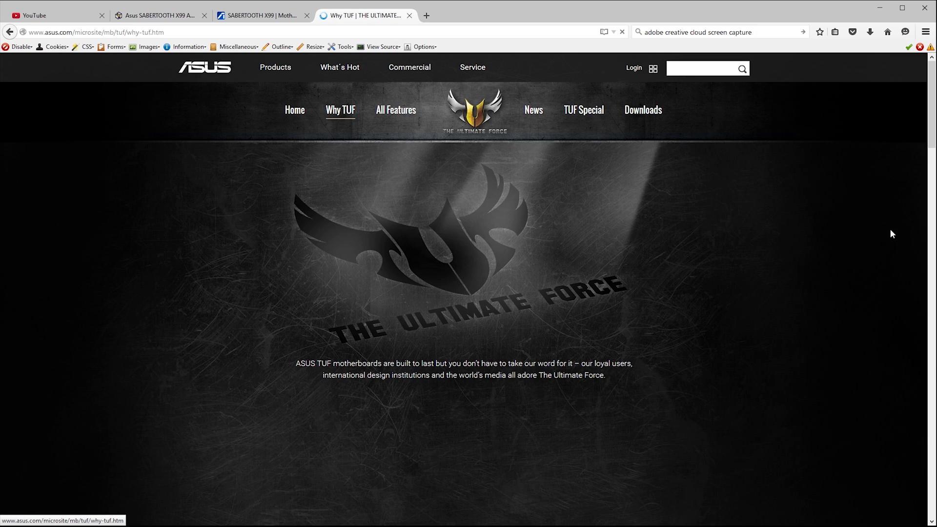
{"action": "left_click_drag", "start_coordinate": [933, 76], "coordinate": [935, 305]}
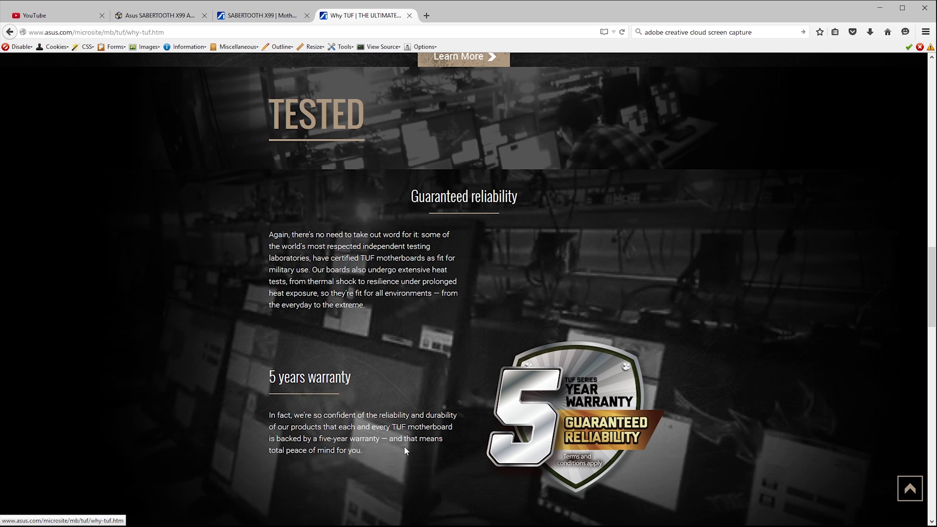
{"action": "left_click", "coordinate": [464, 57]}
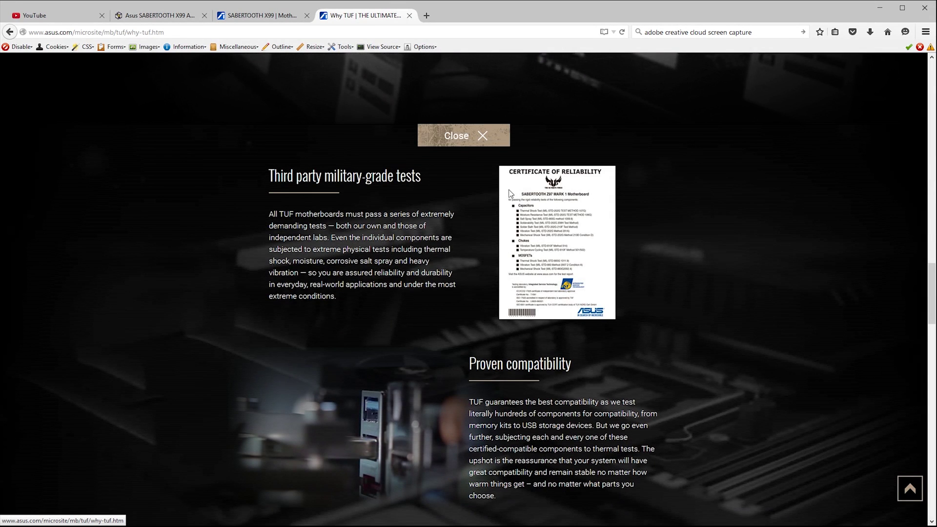
{"action": "left_click_drag", "start_coordinate": [330, 238], "coordinate": [269, 237]}
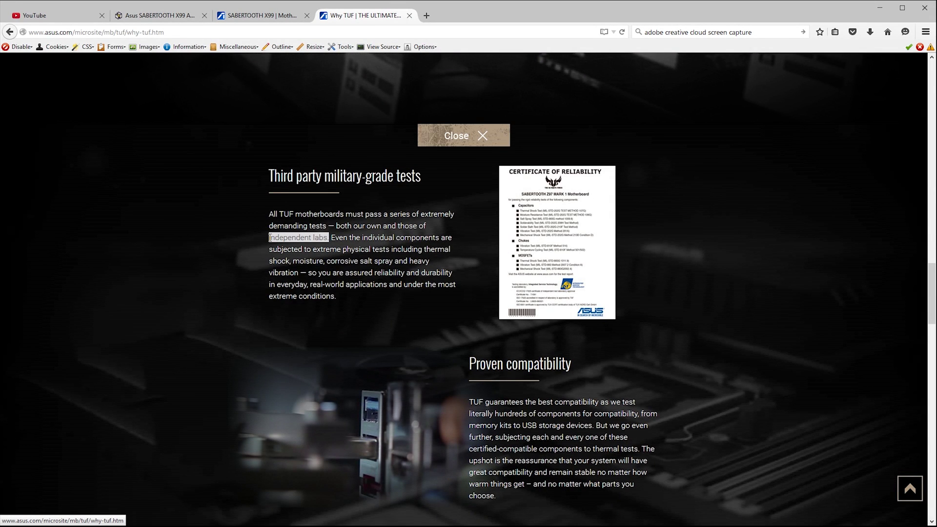
{"action": "left_click", "coordinate": [221, 256]}
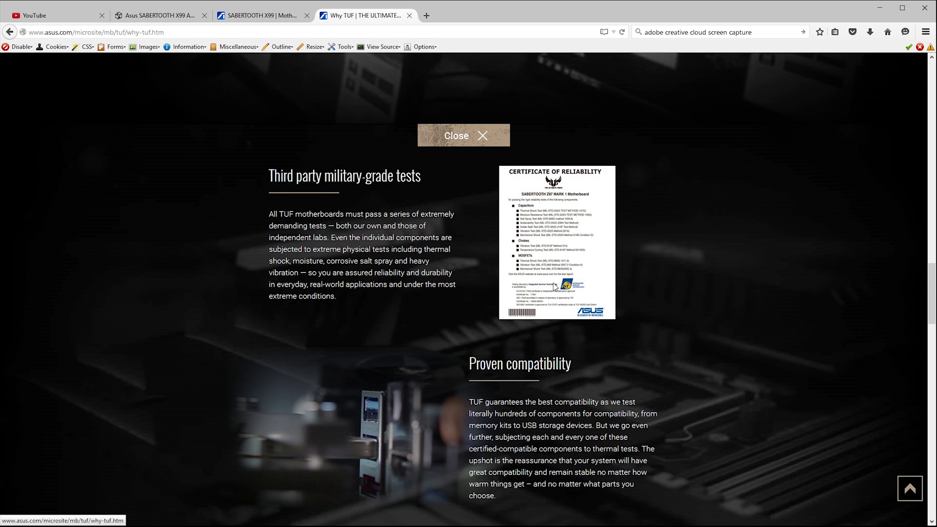
Scroll through the Designed, Tested and Acclaimed sections and back to the top.
{"action": "scroll", "coordinate": [669, 250], "scroll_direction": "down", "scroll_amount": 1}
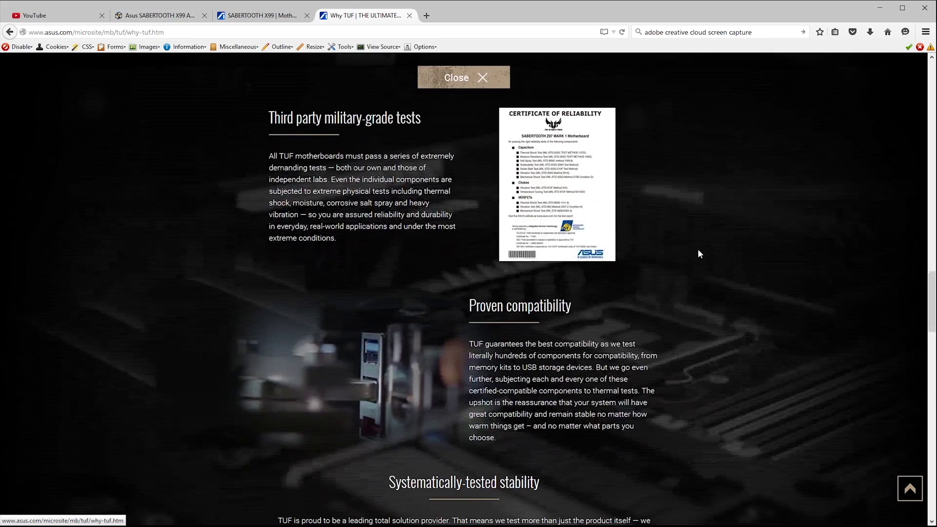
{"action": "scroll", "coordinate": [698, 248], "scroll_direction": "down", "scroll_amount": 3}
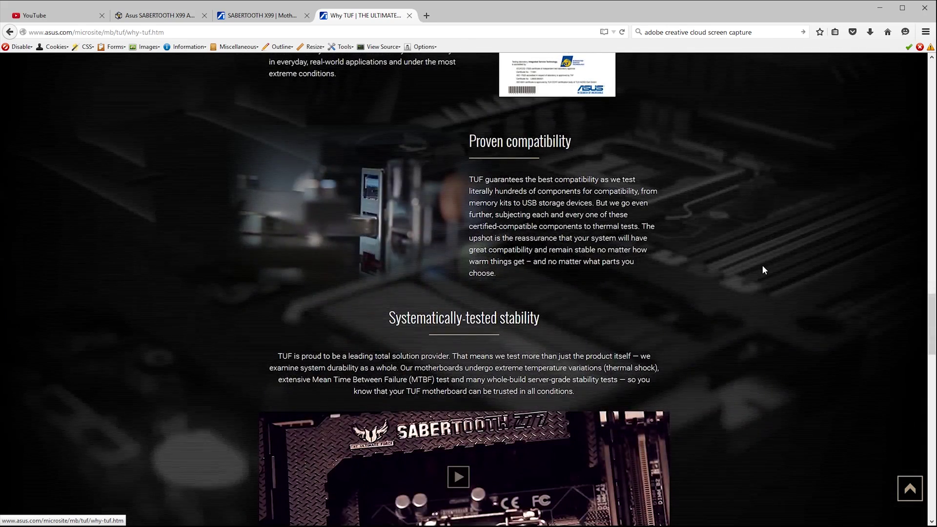
{"action": "scroll", "coordinate": [766, 296], "scroll_direction": "down", "scroll_amount": 3}
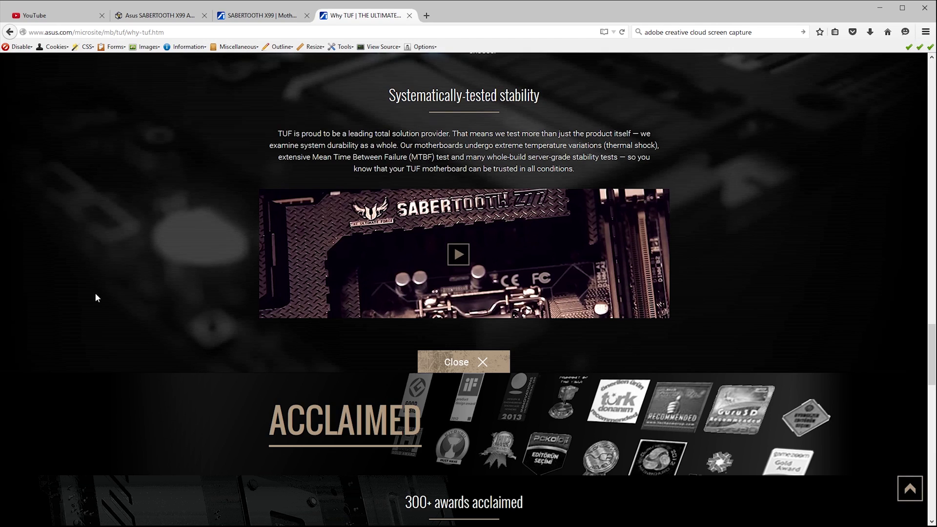
{"action": "scroll", "coordinate": [137, 273], "scroll_direction": "up", "scroll_amount": 5}
{"action": "scroll", "coordinate": [138, 271], "scroll_direction": "up", "scroll_amount": 20}
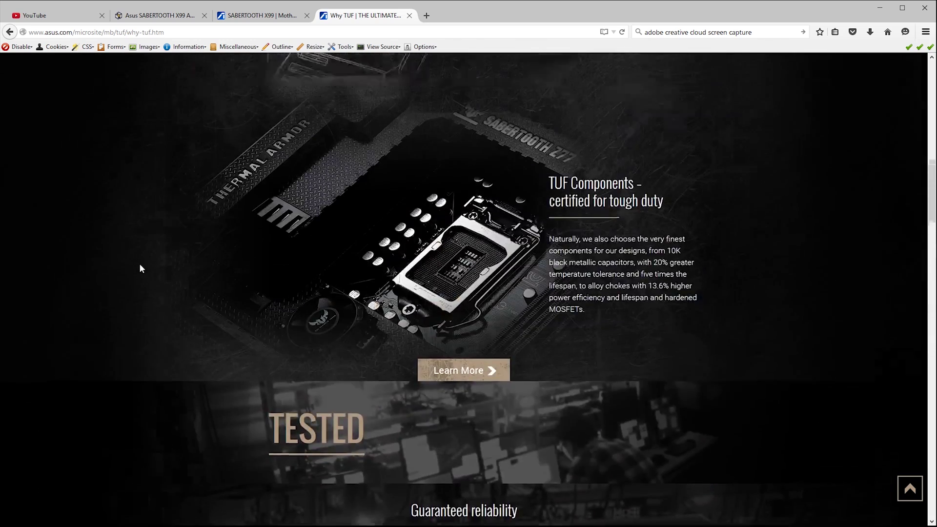
{"action": "scroll", "coordinate": [141, 268], "scroll_direction": "up", "scroll_amount": 10}
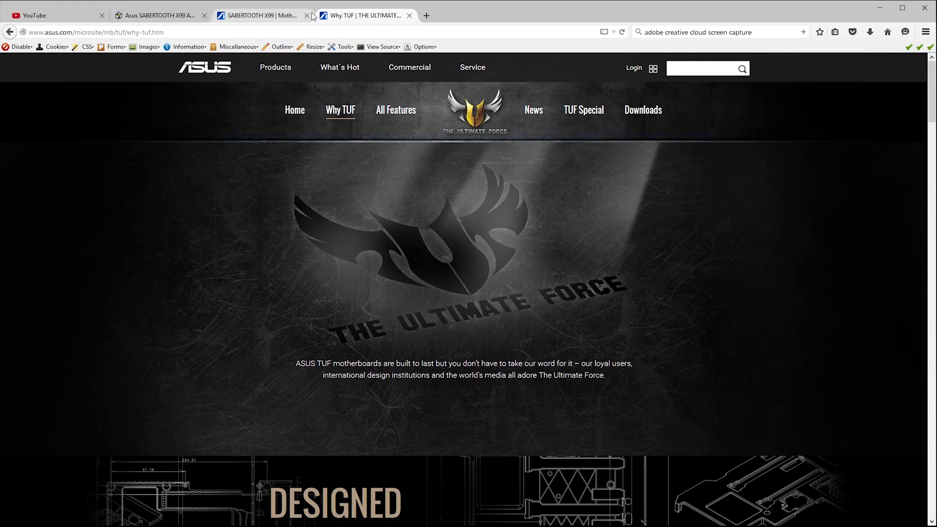
Close the Why TUF tab and scroll the SABERTOOTH X99 overview to its SATA Express, M.2 and Turbo LAN features.
{"action": "left_click", "coordinate": [410, 15]}
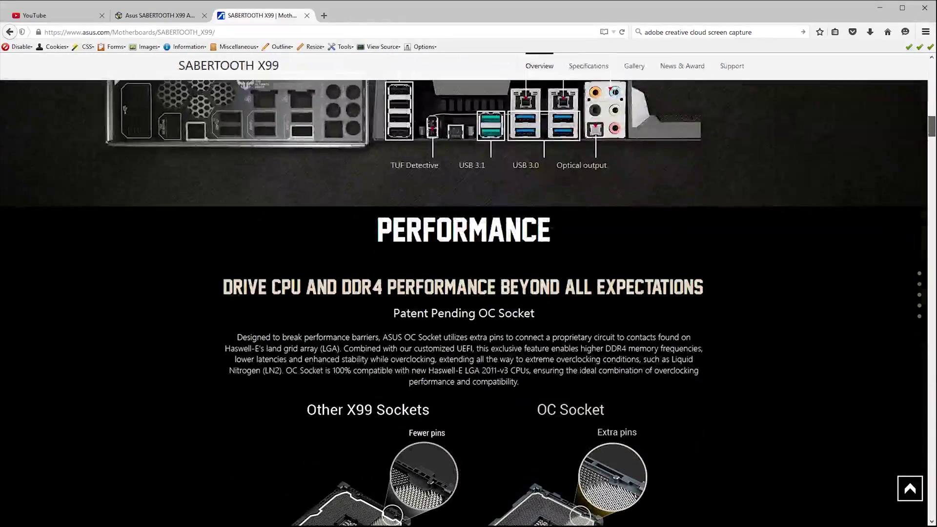
{"action": "scroll", "coordinate": [464, 293], "scroll_direction": "down", "scroll_amount": 4}
{"action": "scroll", "coordinate": [464, 293], "scroll_direction": "down", "scroll_amount": 1}
{"action": "scroll", "coordinate": [463, 293], "scroll_direction": "up", "scroll_amount": 3}
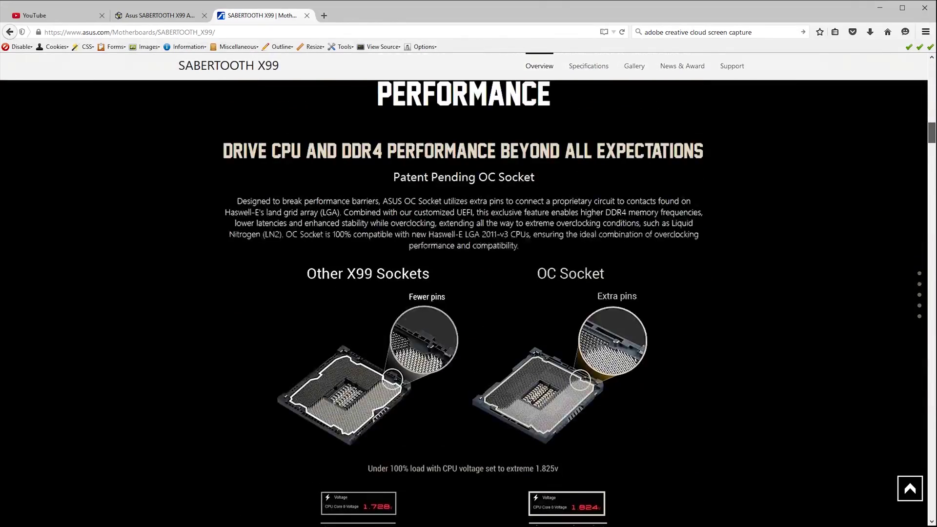
{"action": "scroll", "coordinate": [464, 292], "scroll_direction": "down", "scroll_amount": 20}
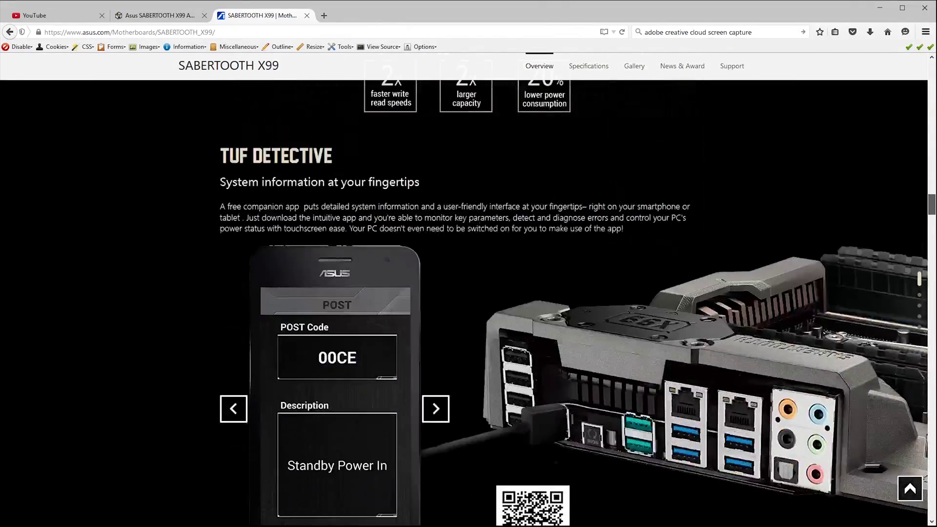
{"action": "scroll", "coordinate": [464, 293], "scroll_direction": "down", "scroll_amount": 20}
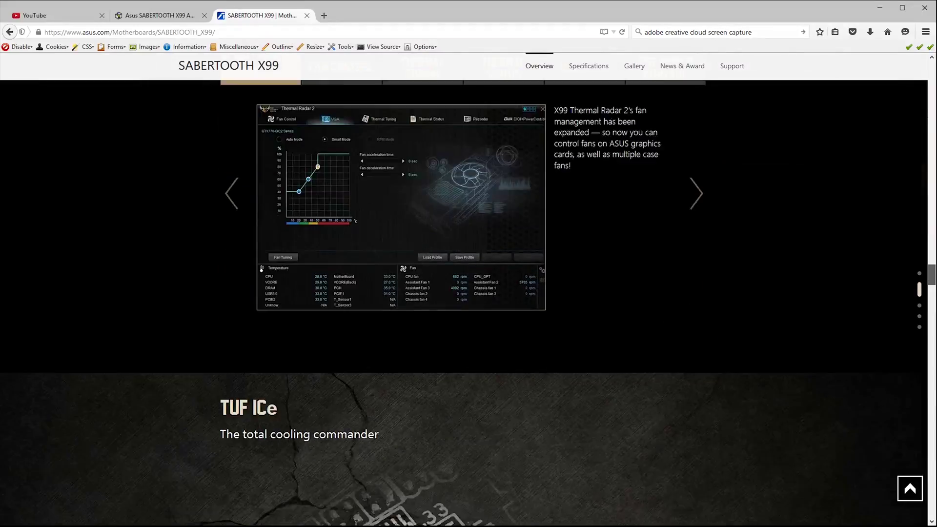
{"action": "scroll", "coordinate": [464, 292], "scroll_direction": "down", "scroll_amount": 20}
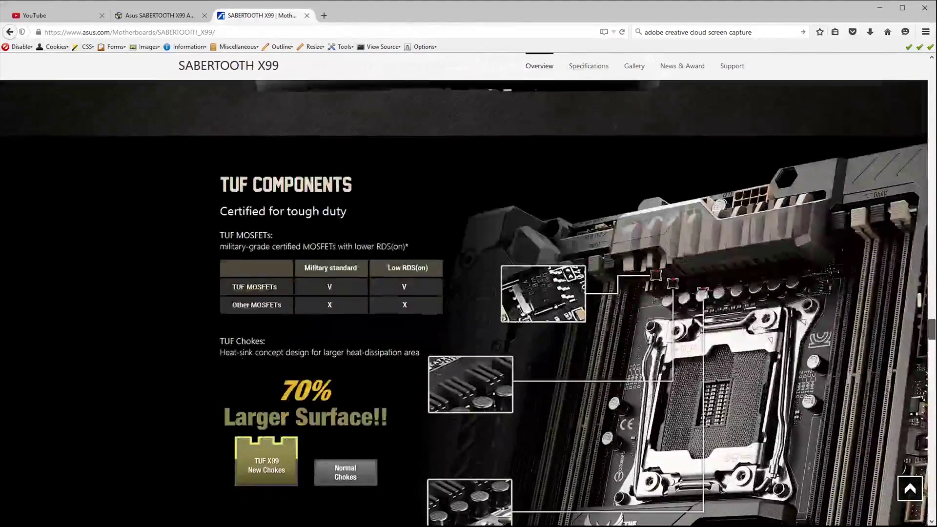
{"action": "left_click_drag", "start_coordinate": [931, 329], "coordinate": [929, 428]}
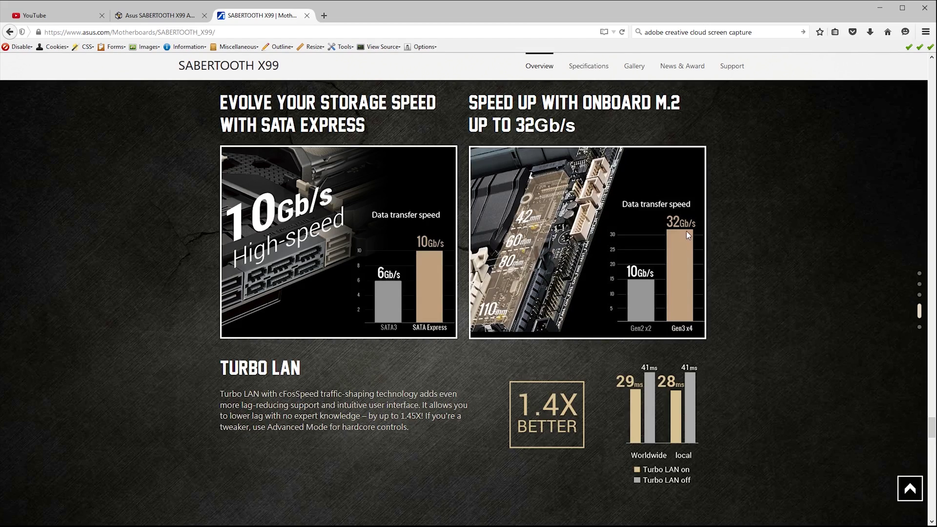
{"action": "scroll", "coordinate": [674, 300], "scroll_direction": "up", "scroll_amount": 1}
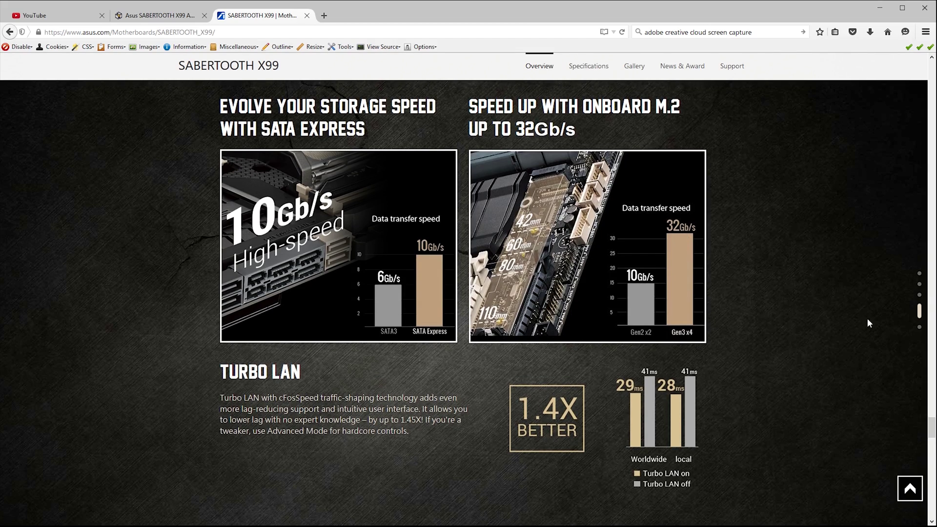
{"action": "left_click_drag", "start_coordinate": [932, 430], "coordinate": [932, 73]}
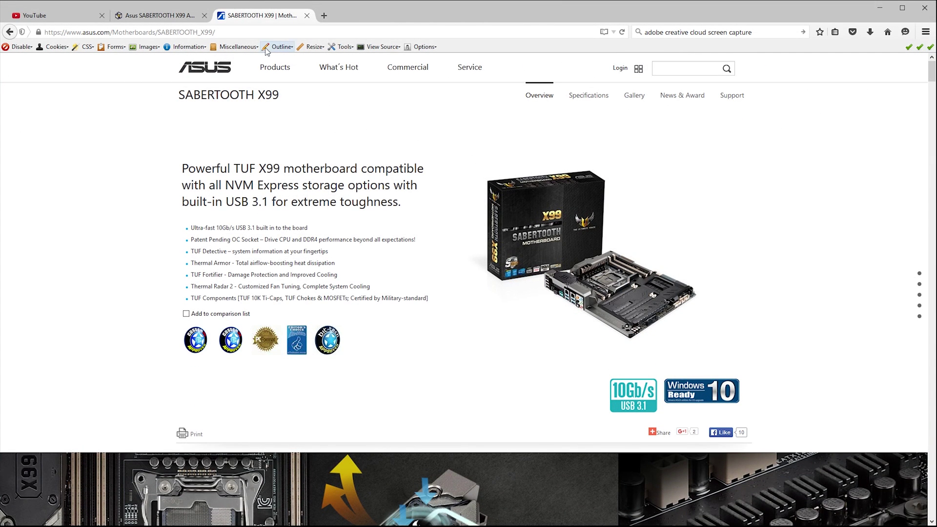
Add the Asus SABERTOOTH X99 beside the i7-5960X ($1319.98 total), then start choosing memory.
{"action": "left_click", "coordinate": [307, 16]}
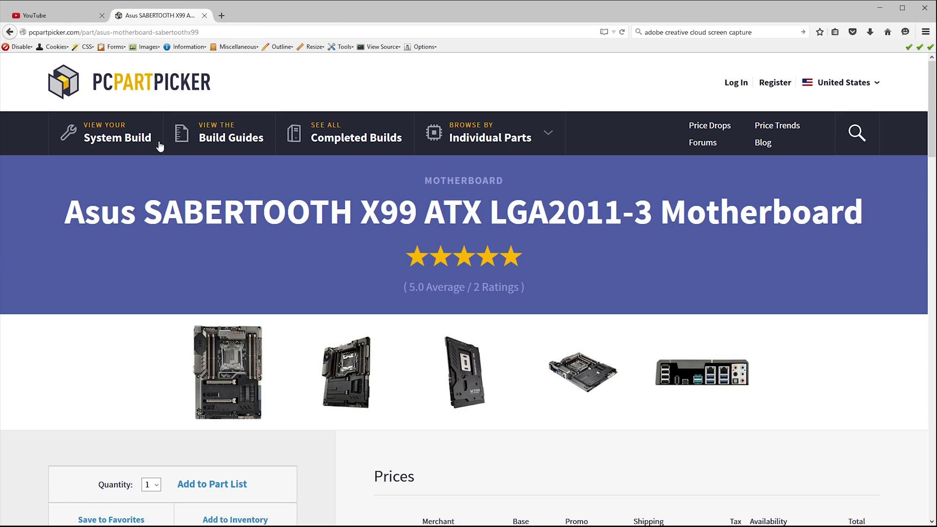
{"action": "scroll", "coordinate": [296, 237], "scroll_direction": "down", "scroll_amount": 1}
{"action": "scroll", "coordinate": [296, 238], "scroll_direction": "down", "scroll_amount": 3}
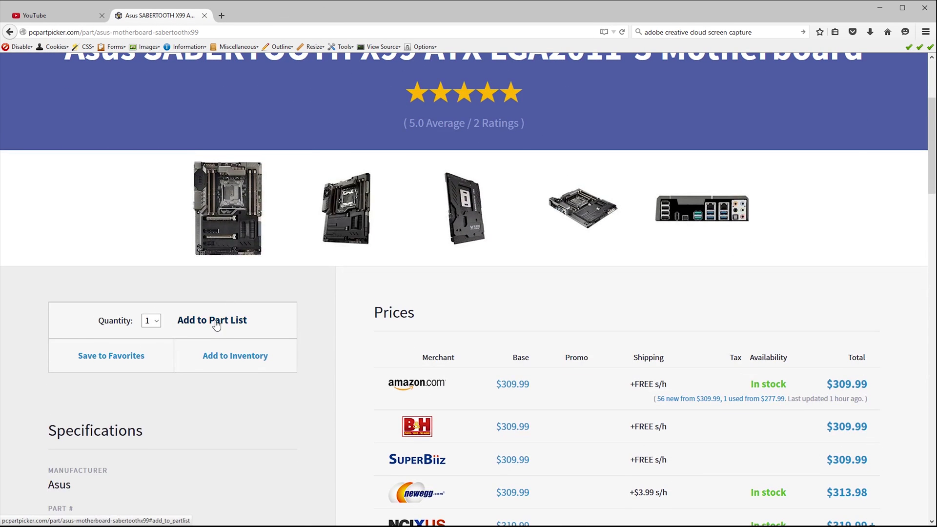
{"action": "left_click", "coordinate": [234, 320]}
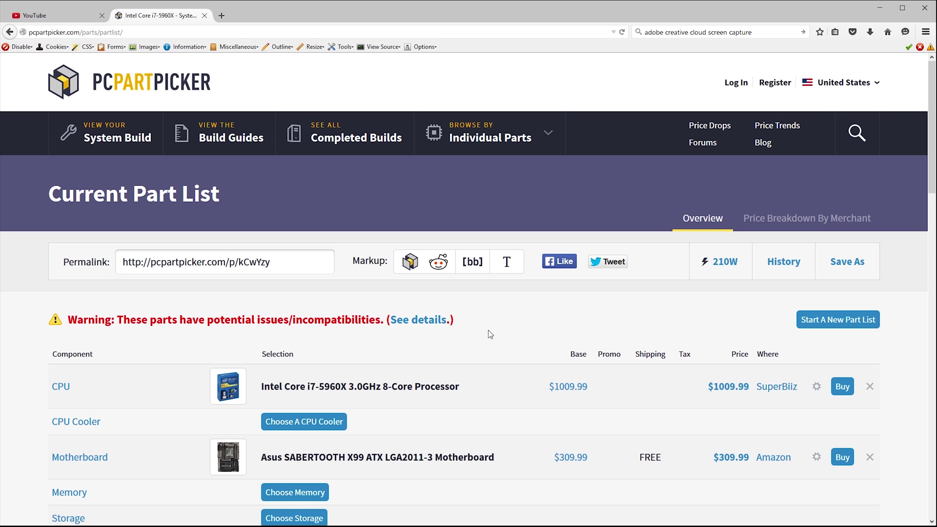
{"action": "scroll", "coordinate": [489, 334], "scroll_direction": "down", "scroll_amount": 3}
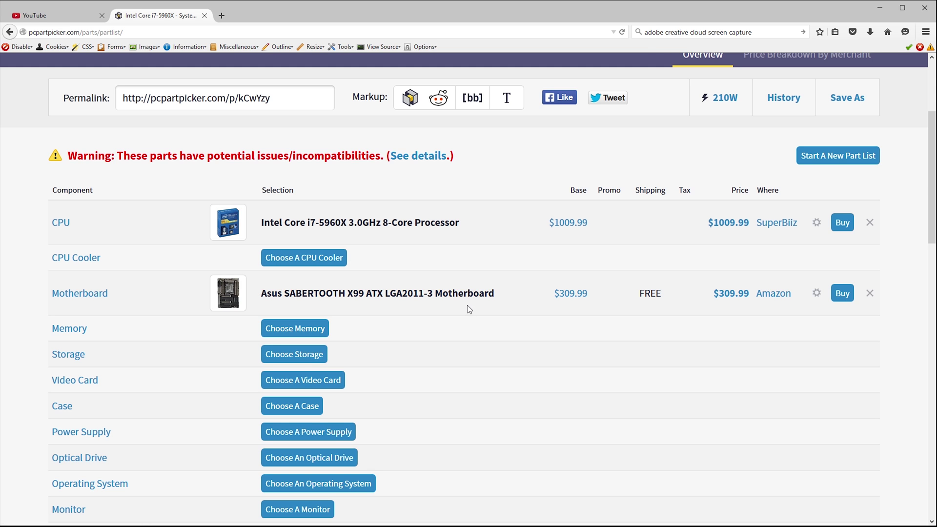
{"action": "scroll", "coordinate": [549, 297], "scroll_direction": "down", "scroll_amount": 3}
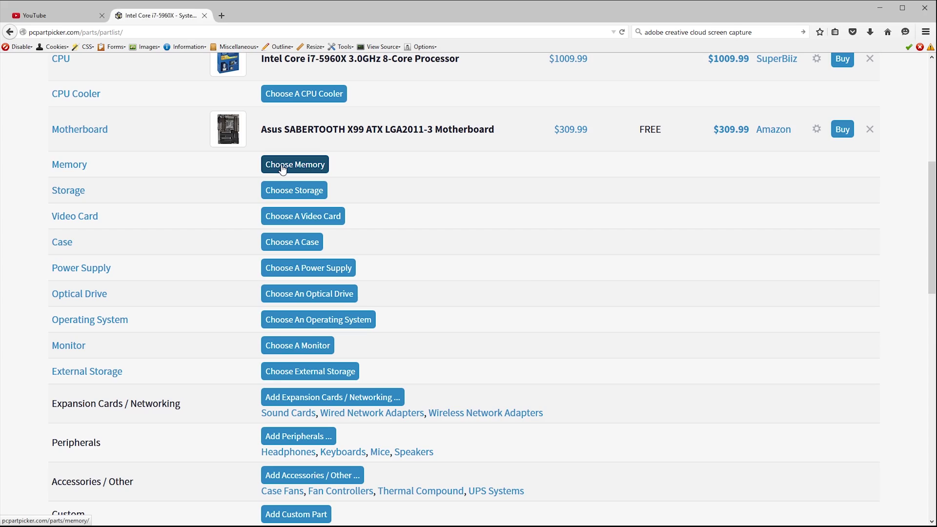
{"action": "left_click", "coordinate": [270, 161]}
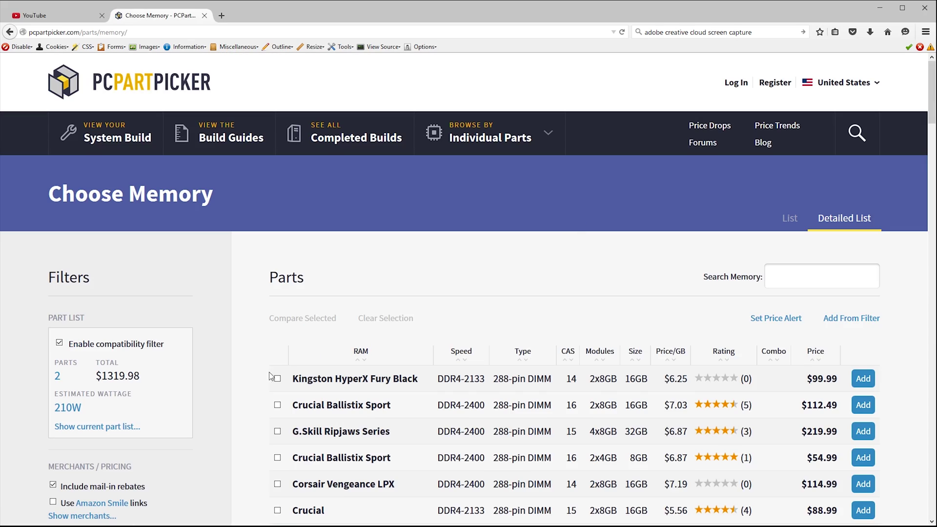
Filter the memory kits to 32GB (4x8GB) size and Black colour.
{"action": "scroll", "coordinate": [249, 379], "scroll_direction": "down", "scroll_amount": 5}
{"action": "scroll", "coordinate": [250, 379], "scroll_direction": "down", "scroll_amount": 15}
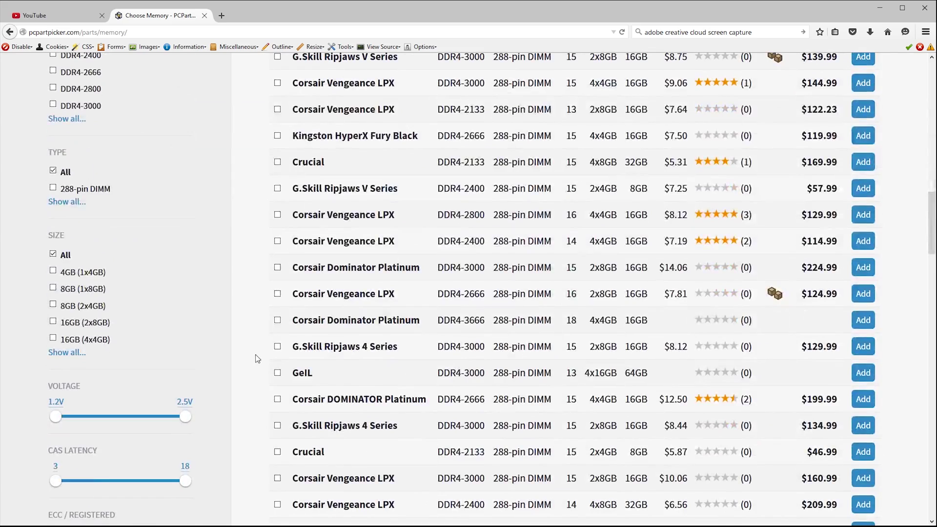
{"action": "left_click", "coordinate": [69, 352]}
{"action": "scroll", "coordinate": [71, 351], "scroll_direction": "down", "scroll_amount": 5}
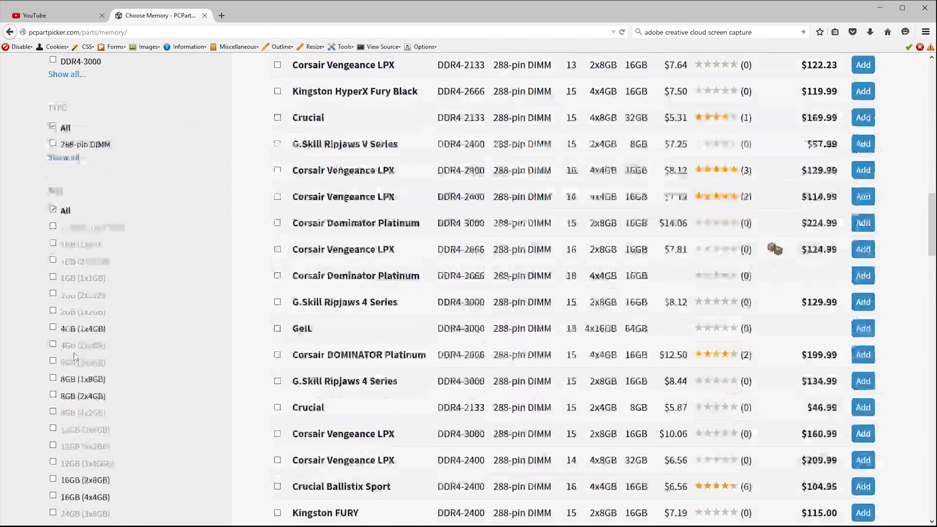
{"action": "scroll", "coordinate": [137, 317], "scroll_direction": "down", "scroll_amount": 1}
{"action": "scroll", "coordinate": [137, 325], "scroll_direction": "down", "scroll_amount": 2}
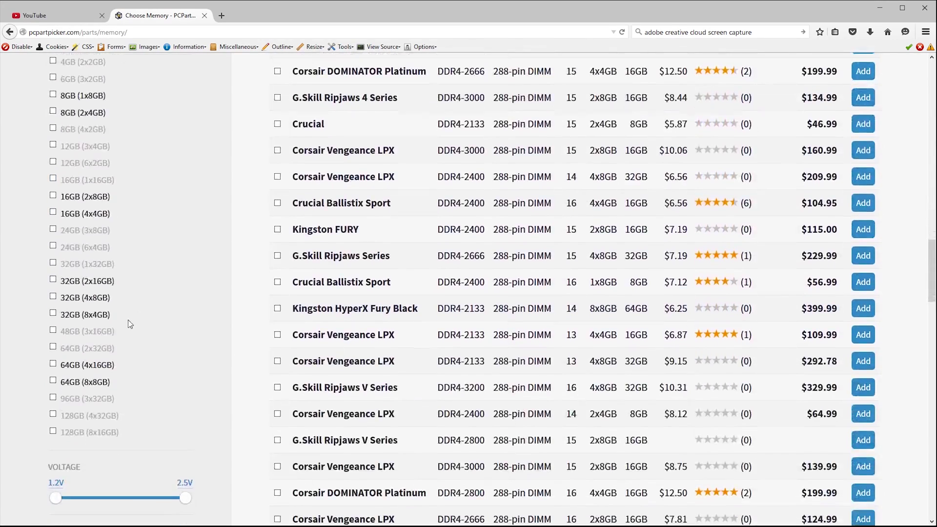
{"action": "left_click", "coordinate": [53, 297]}
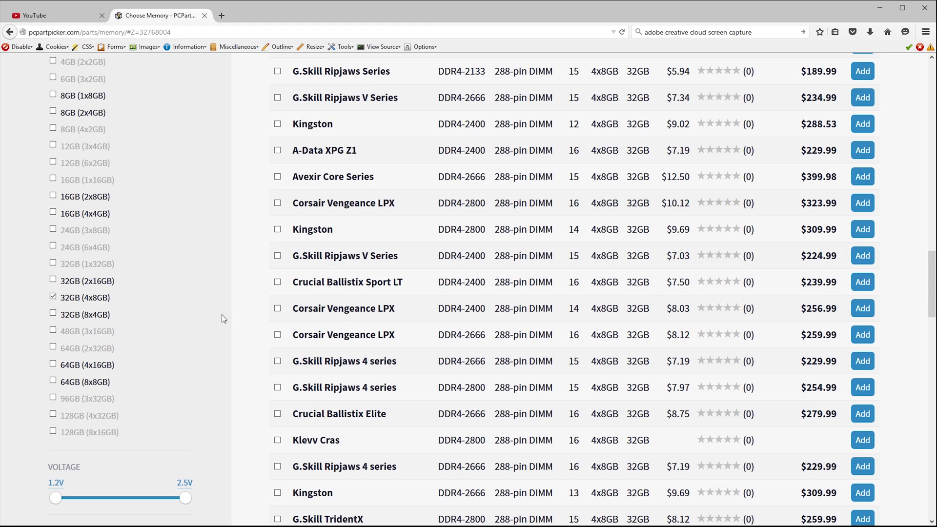
{"action": "scroll", "coordinate": [221, 315], "scroll_direction": "down", "scroll_amount": 12}
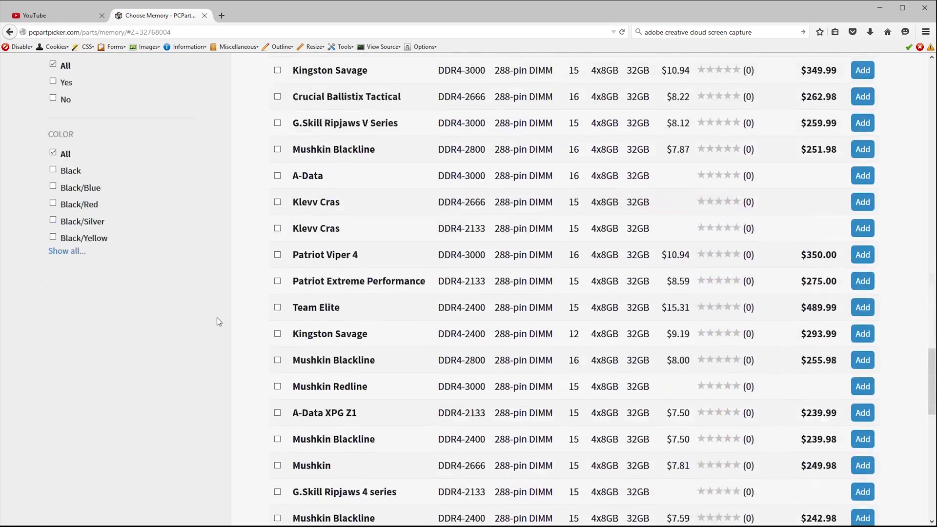
{"action": "scroll", "coordinate": [217, 317], "scroll_direction": "up", "scroll_amount": 1}
{"action": "left_click", "coordinate": [53, 229]}
Sort kits by price and add the Corsair Vengeance LPX 32GB DDR4-2400 at $209.99.
{"action": "scroll", "coordinate": [203, 263], "scroll_direction": "up", "scroll_amount": 6}
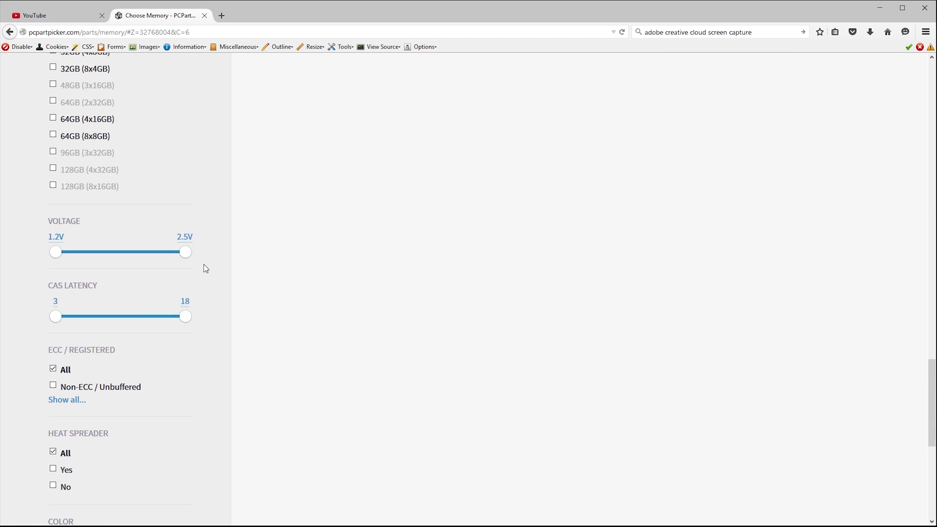
{"action": "scroll", "coordinate": [204, 265], "scroll_direction": "up", "scroll_amount": 10}
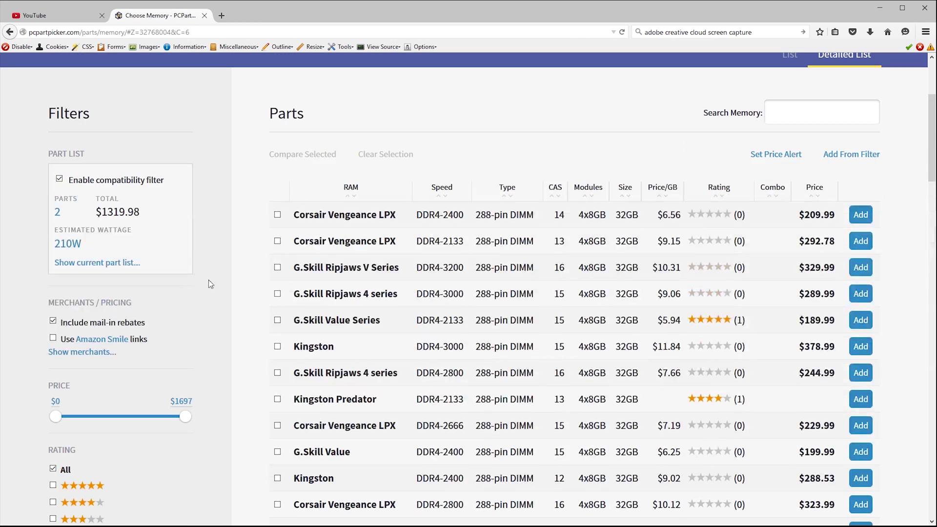
{"action": "left_click", "coordinate": [799, 191]}
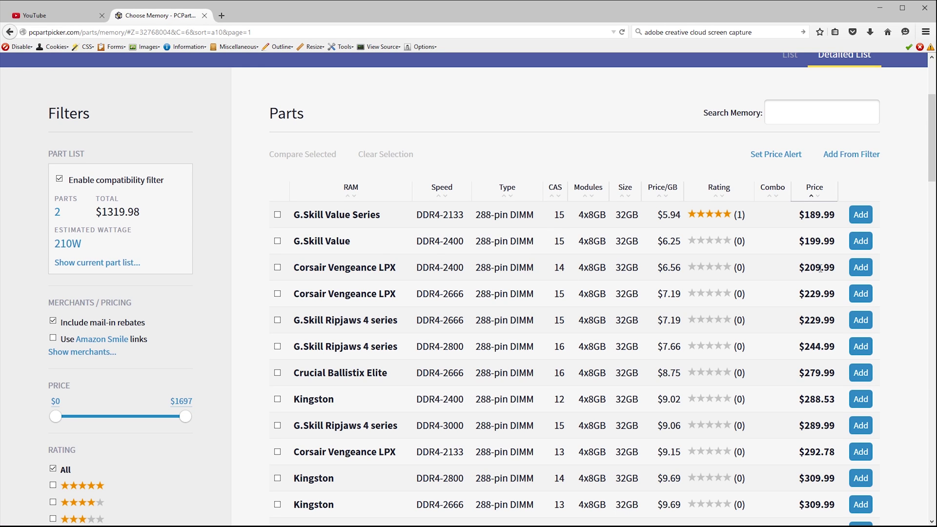
{"action": "left_click", "coordinate": [860, 268]}
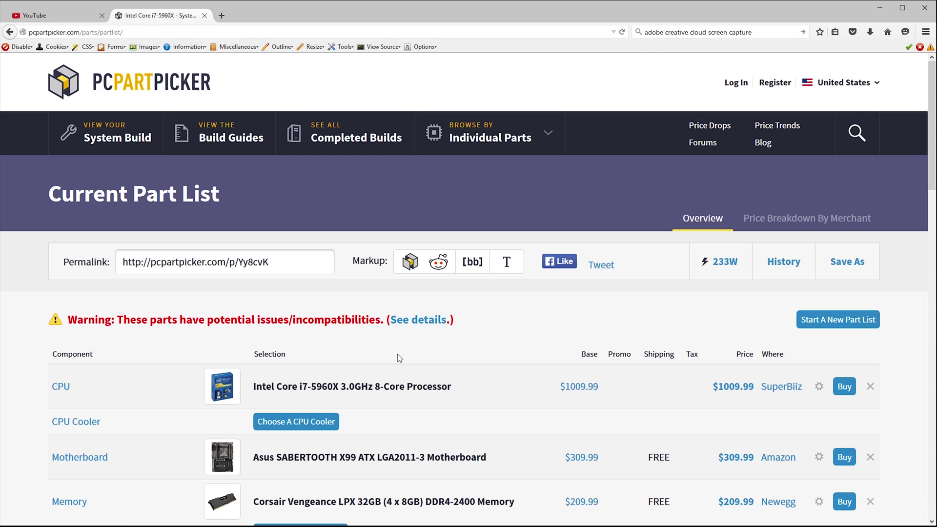
List storage drives filtered to Samsung, SSD and M.2 (M) interface.
{"action": "scroll", "coordinate": [399, 358], "scroll_direction": "down", "scroll_amount": 6}
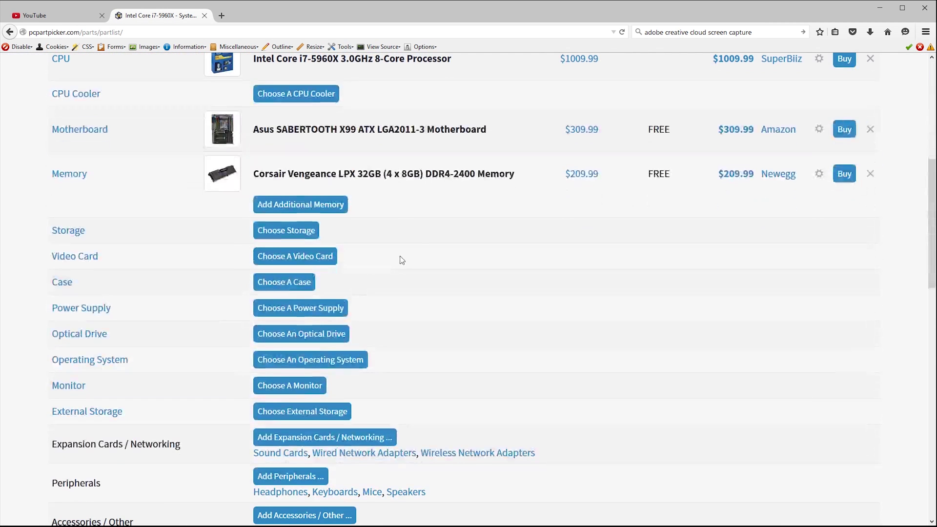
{"action": "left_click", "coordinate": [303, 231]}
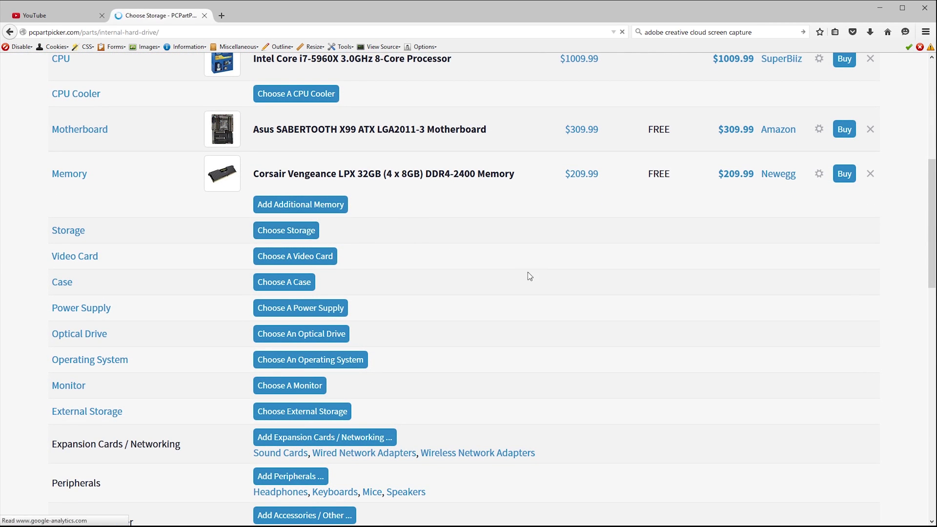
{"action": "scroll", "coordinate": [259, 293], "scroll_direction": "down", "scroll_amount": 11}
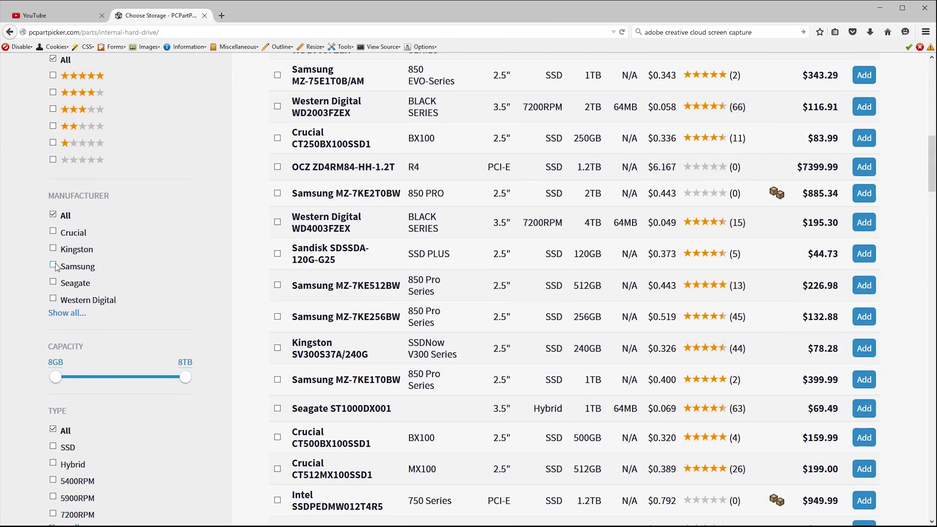
{"action": "left_click", "coordinate": [53, 265]}
{"action": "scroll", "coordinate": [236, 276], "scroll_direction": "down", "scroll_amount": 5}
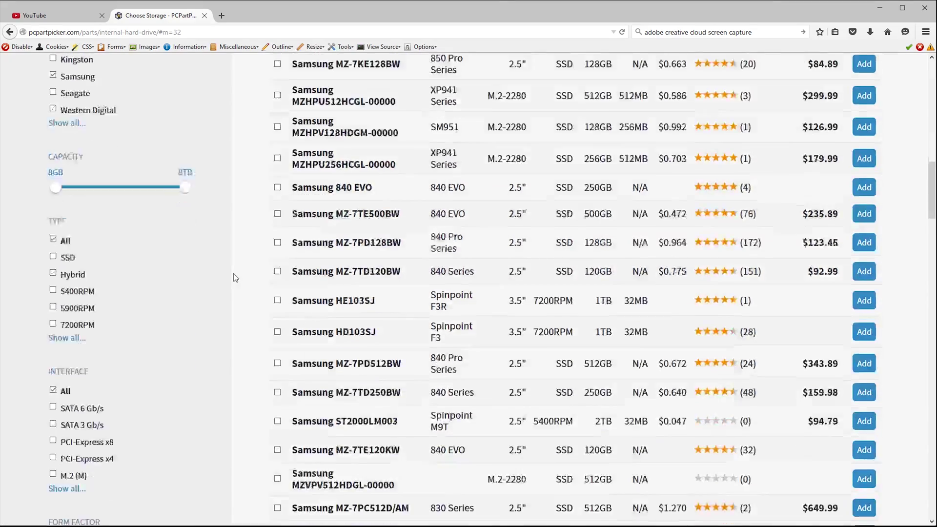
{"action": "left_click", "coordinate": [52, 200]}
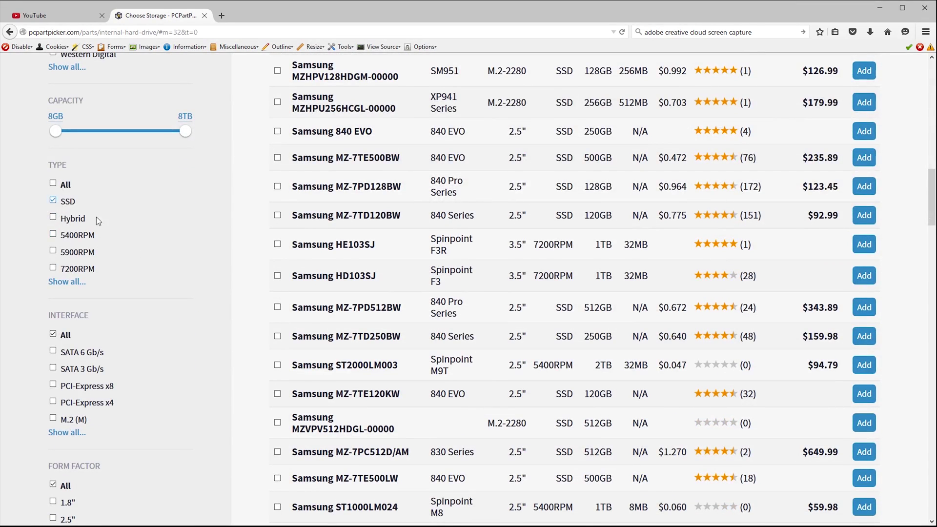
{"action": "scroll", "coordinate": [218, 291], "scroll_direction": "down", "scroll_amount": 5}
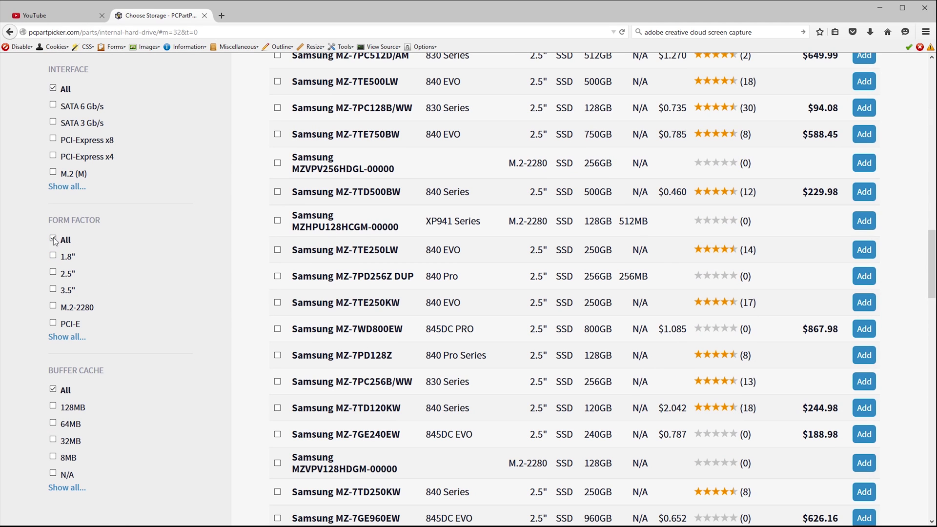
{"action": "left_click", "coordinate": [52, 173]}
Add the Samsung SM951 512GB M.2 SSD at $368.99, then bring up the case list.
{"action": "scroll", "coordinate": [255, 244], "scroll_direction": "up", "scroll_amount": 10}
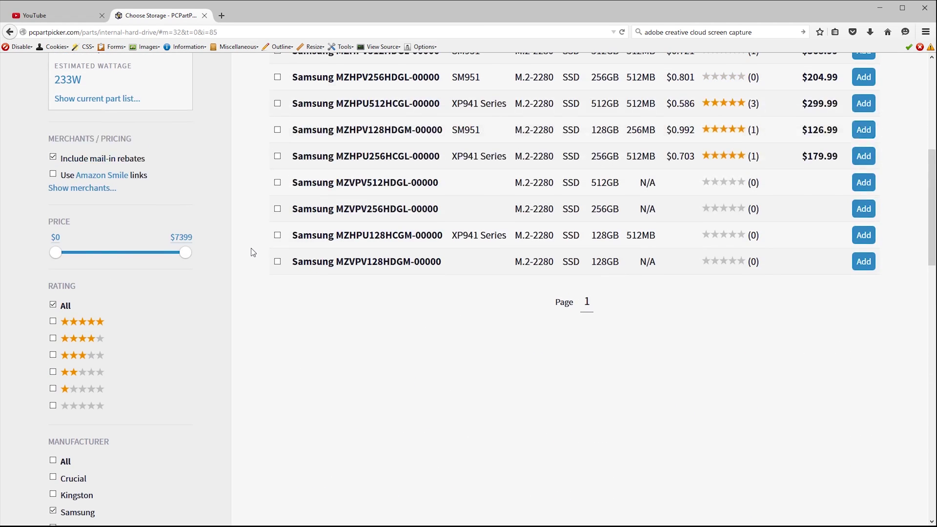
{"action": "scroll", "coordinate": [252, 253], "scroll_direction": "down", "scroll_amount": 2}
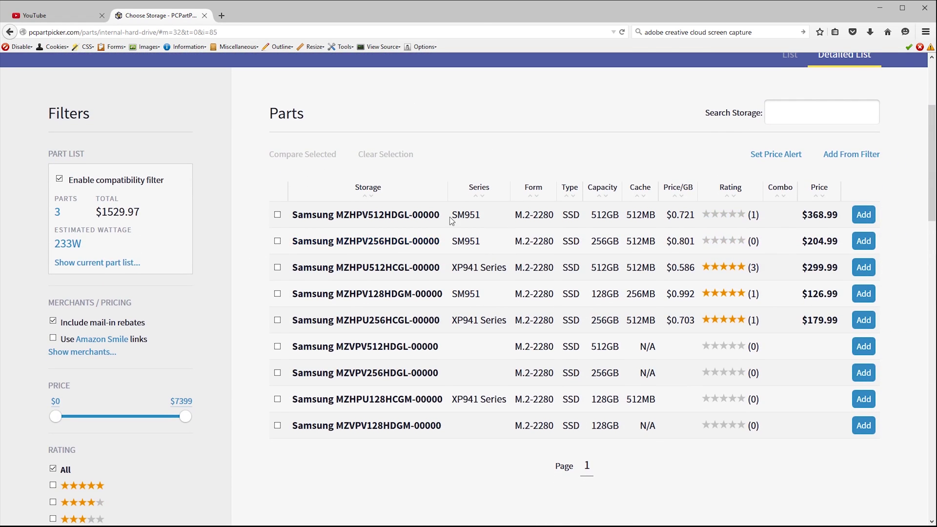
{"action": "left_click_drag", "start_coordinate": [488, 219], "coordinate": [449, 216]}
{"action": "left_click", "coordinate": [861, 214]}
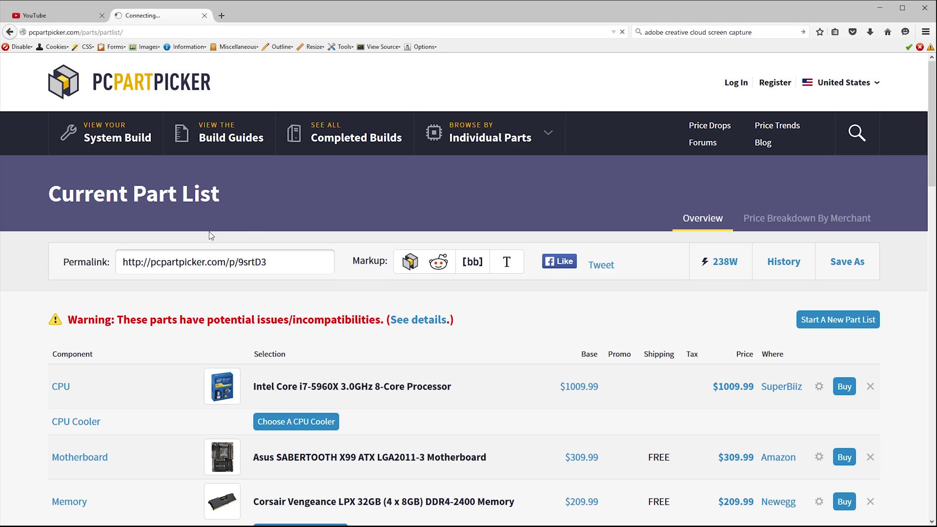
{"action": "scroll", "coordinate": [339, 346], "scroll_direction": "down", "scroll_amount": 6}
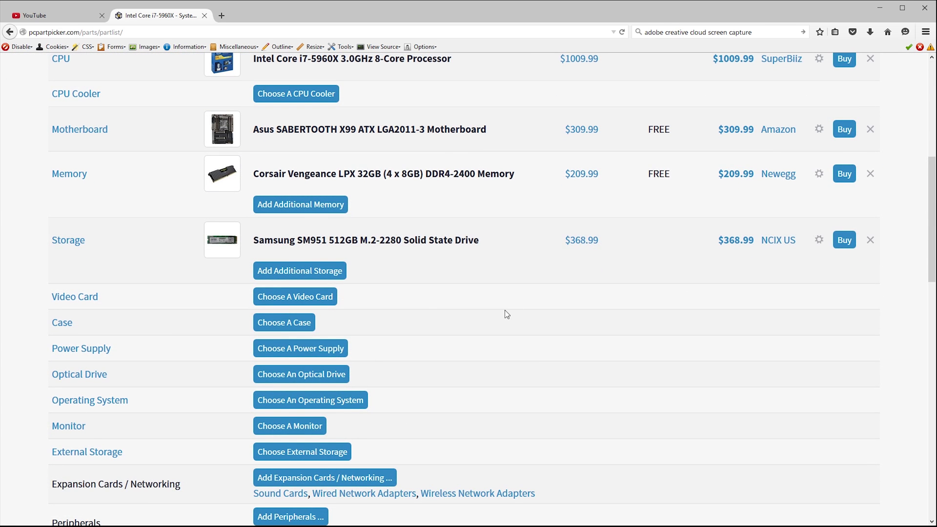
{"action": "left_click", "coordinate": [287, 325]}
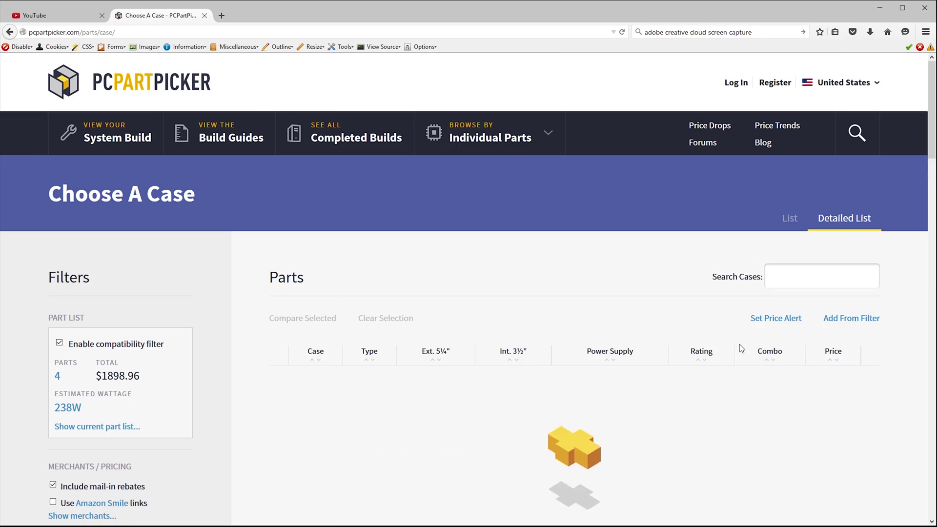
Expand all case manufacturers and filter the list to NZXT.
{"action": "scroll", "coordinate": [251, 360], "scroll_direction": "down", "scroll_amount": 5}
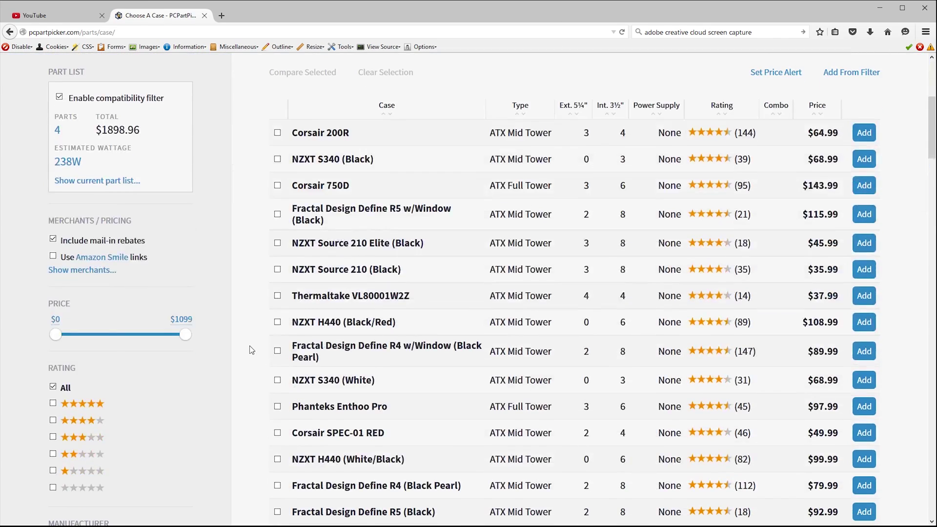
{"action": "scroll", "coordinate": [251, 349], "scroll_direction": "down", "scroll_amount": 7}
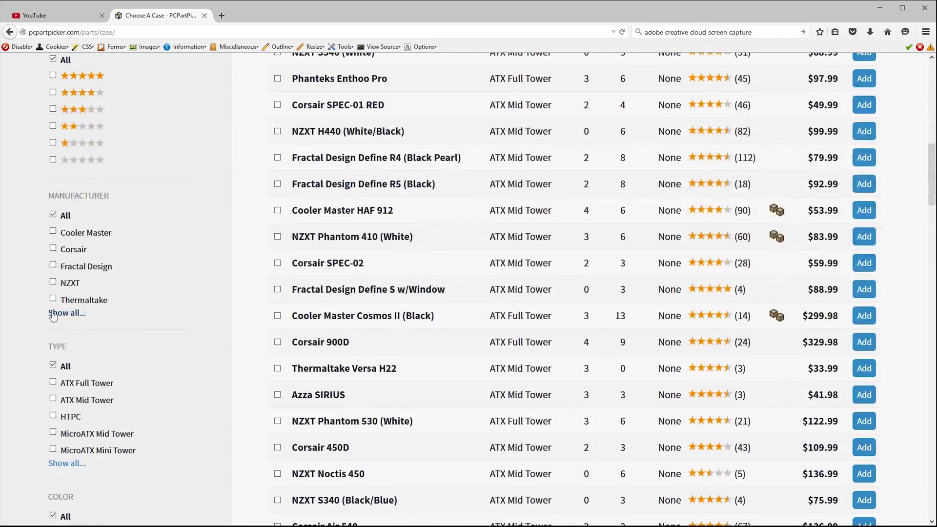
{"action": "left_click", "coordinate": [54, 315]}
{"action": "scroll", "coordinate": [131, 299], "scroll_direction": "down", "scroll_amount": 7}
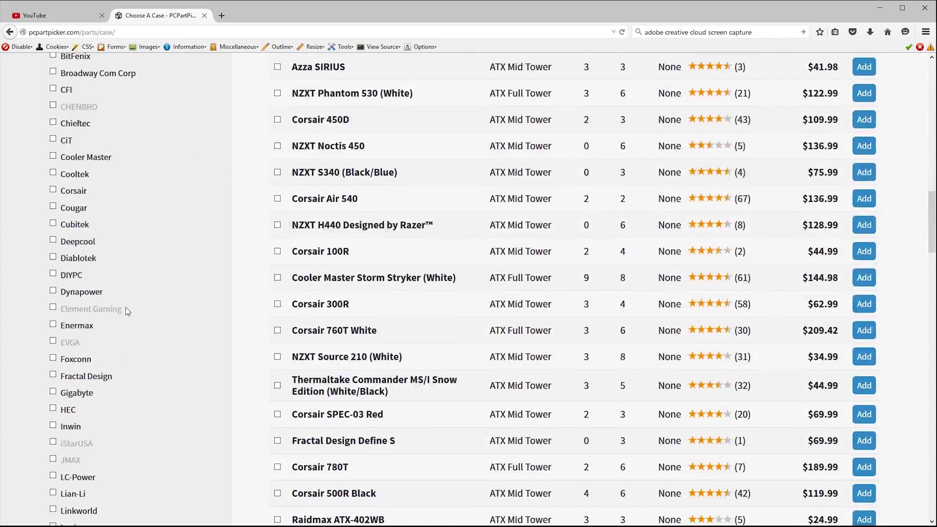
{"action": "scroll", "coordinate": [126, 310], "scroll_direction": "down", "scroll_amount": 6}
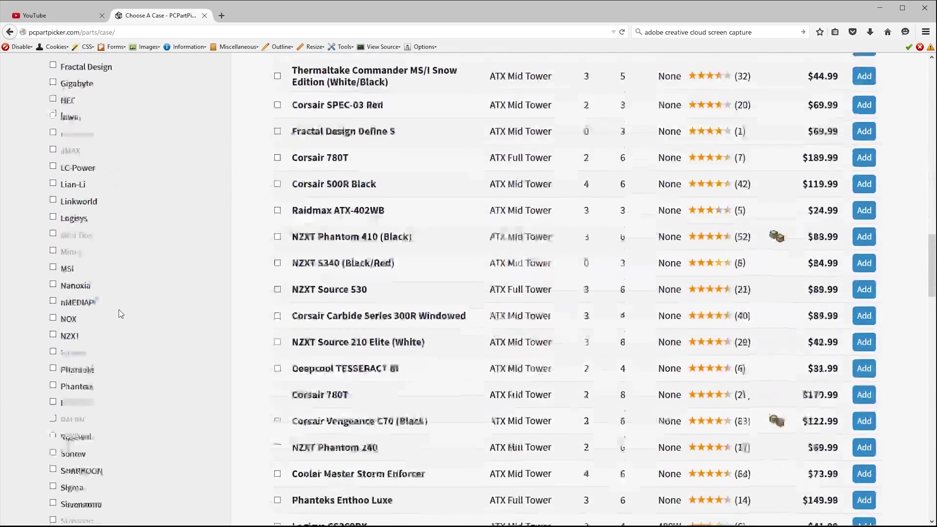
{"action": "scroll", "coordinate": [119, 307], "scroll_direction": "down", "scroll_amount": 2}
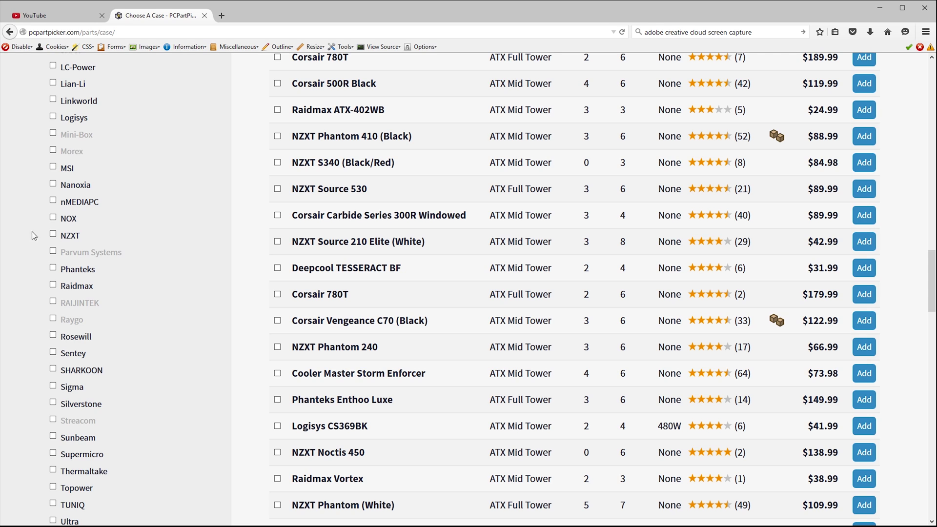
{"action": "left_click", "coordinate": [54, 234]}
Open the NZXT S340 - Designed by Razer ATX Mid Tower product page.
{"action": "scroll", "coordinate": [243, 276], "scroll_direction": "up", "scroll_amount": 8}
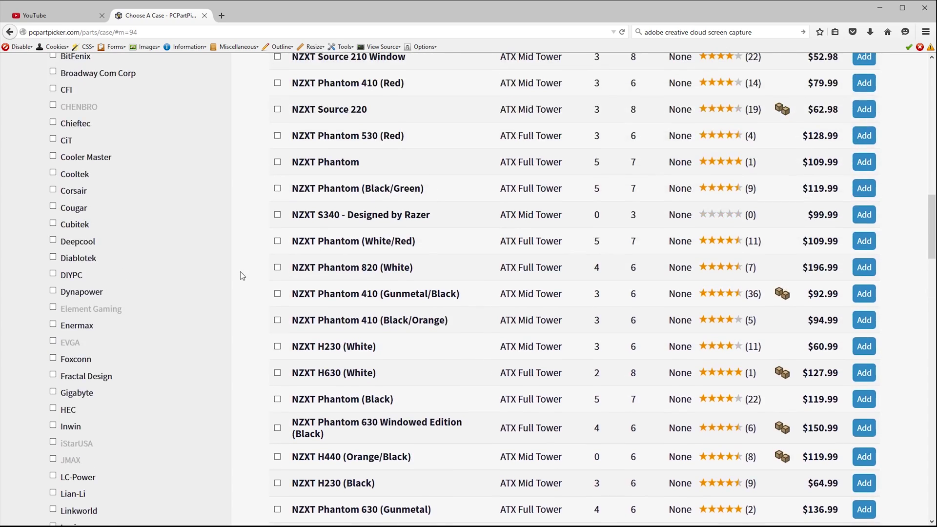
{"action": "scroll", "coordinate": [243, 275], "scroll_direction": "up", "scroll_amount": 15}
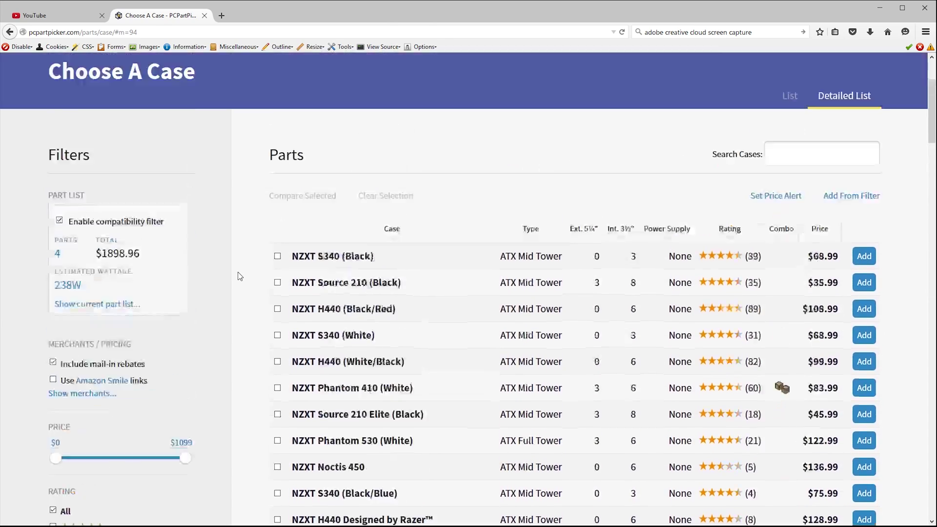
{"action": "scroll", "coordinate": [240, 277], "scroll_direction": "up", "scroll_amount": 3}
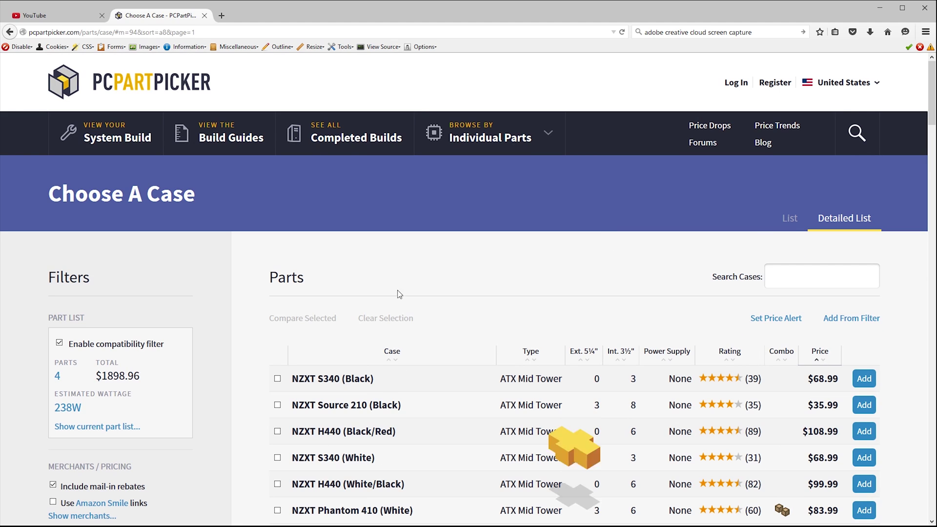
{"action": "scroll", "coordinate": [276, 330], "scroll_direction": "down", "scroll_amount": 12}
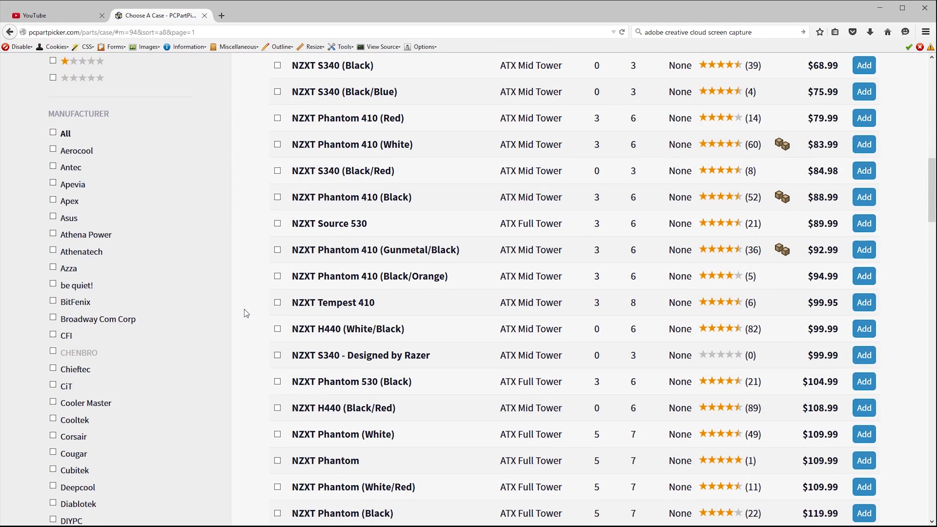
{"action": "left_click", "coordinate": [312, 356]}
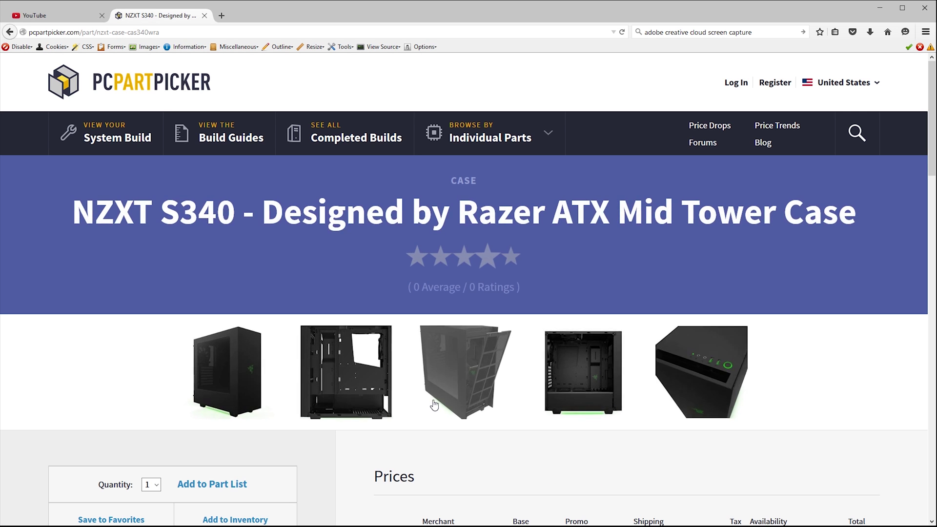
Browse the NZXT S340 photo gallery through the interior and front panel shots.
{"action": "left_click", "coordinate": [227, 370]}
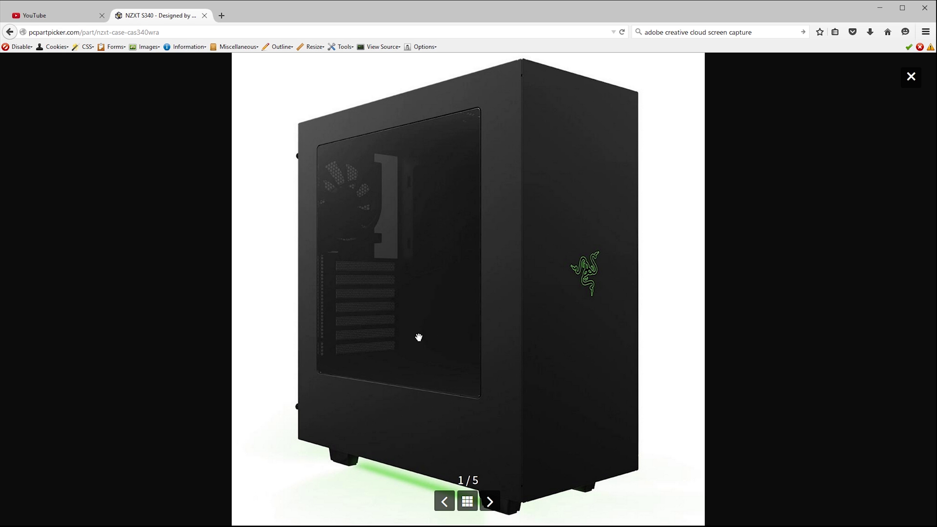
{"action": "left_click", "coordinate": [490, 503]}
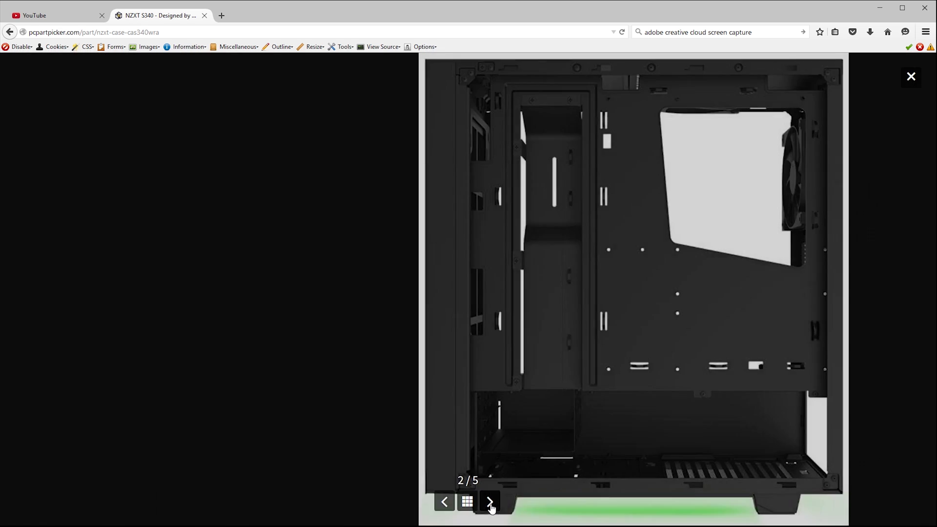
{"action": "left_click", "coordinate": [490, 503]}
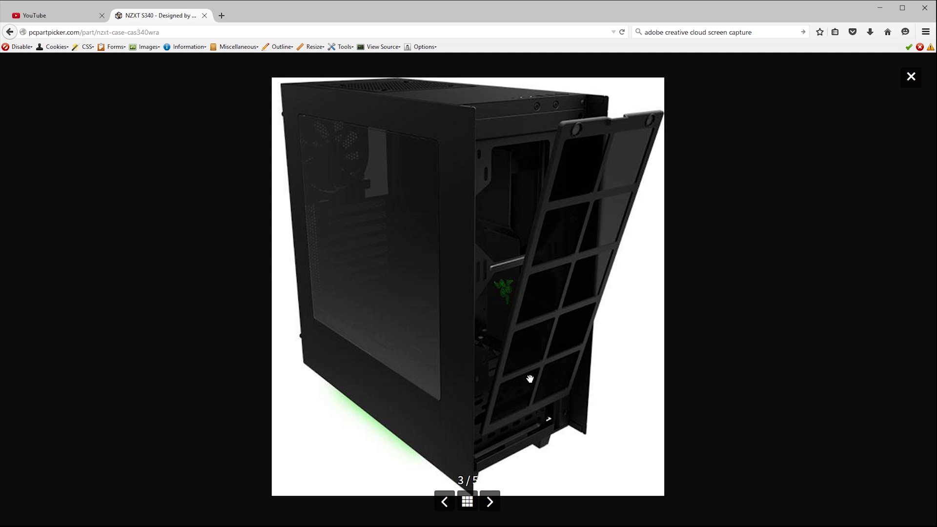
{"action": "left_click", "coordinate": [495, 505]}
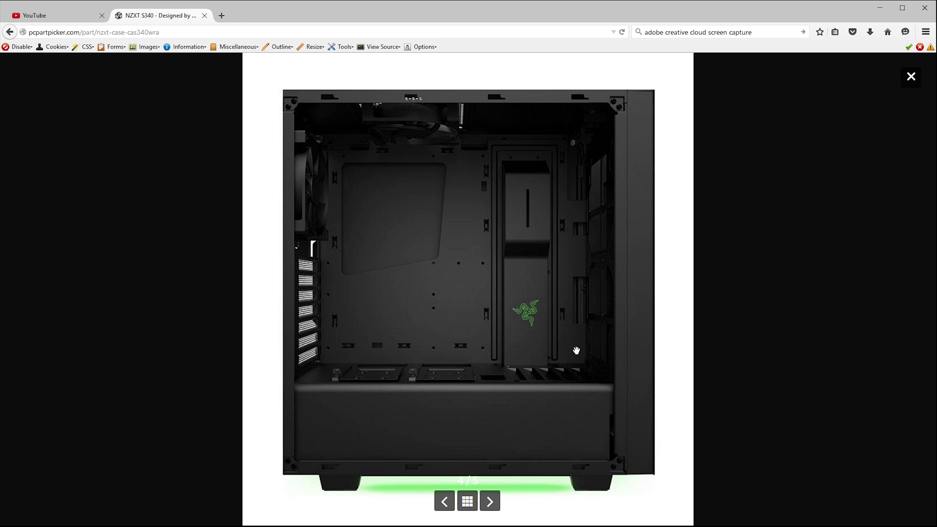
{"action": "left_click", "coordinate": [496, 501]}
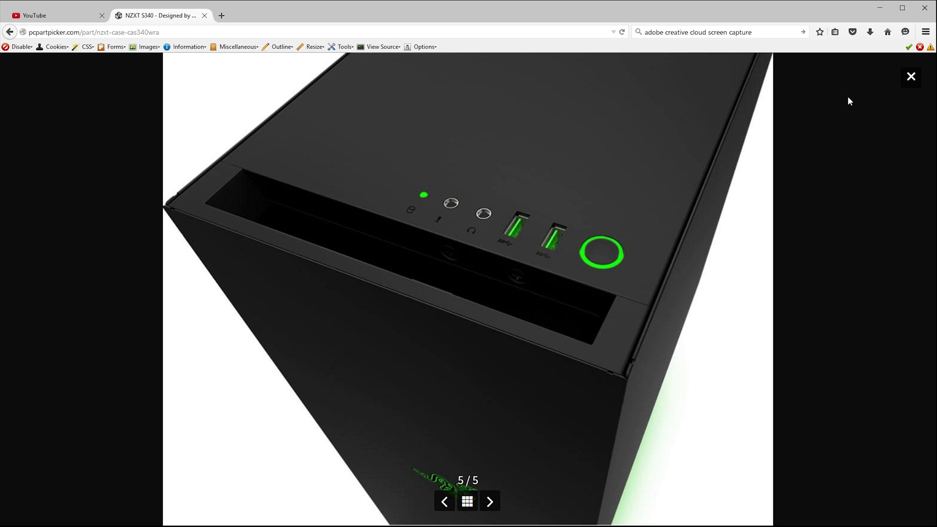
{"action": "left_click", "coordinate": [910, 78]}
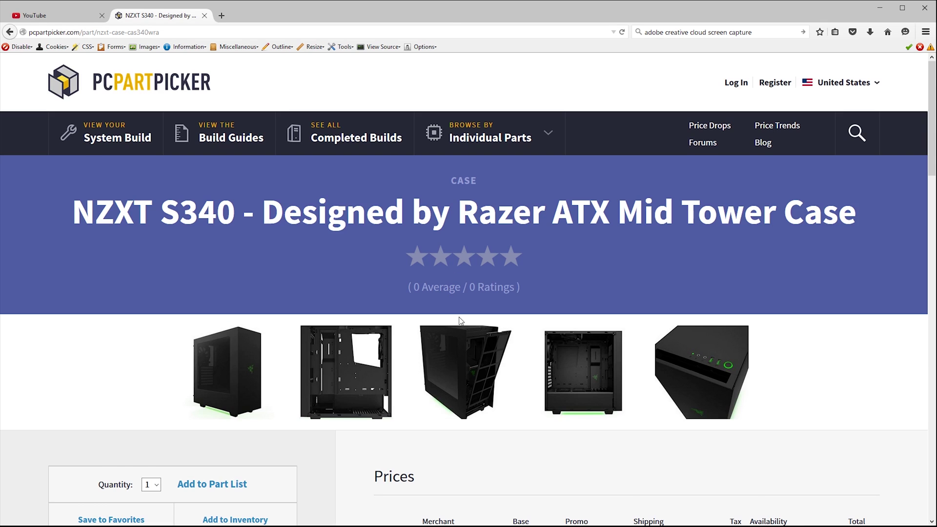
Look over the S340's specifications and price history.
{"action": "scroll", "coordinate": [498, 375], "scroll_direction": "down", "scroll_amount": 10}
{"action": "scroll", "coordinate": [499, 375], "scroll_direction": "down", "scroll_amount": 7}
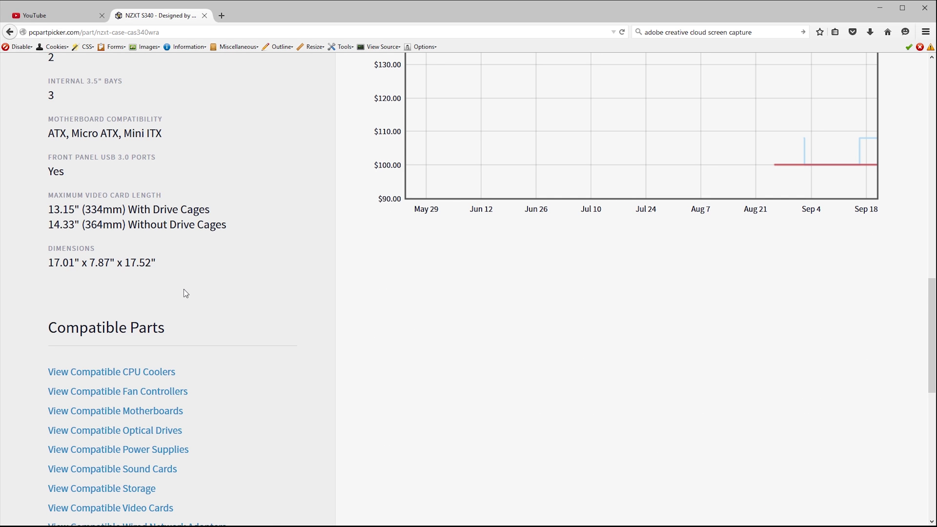
{"action": "scroll", "coordinate": [183, 289], "scroll_direction": "up", "scroll_amount": 5}
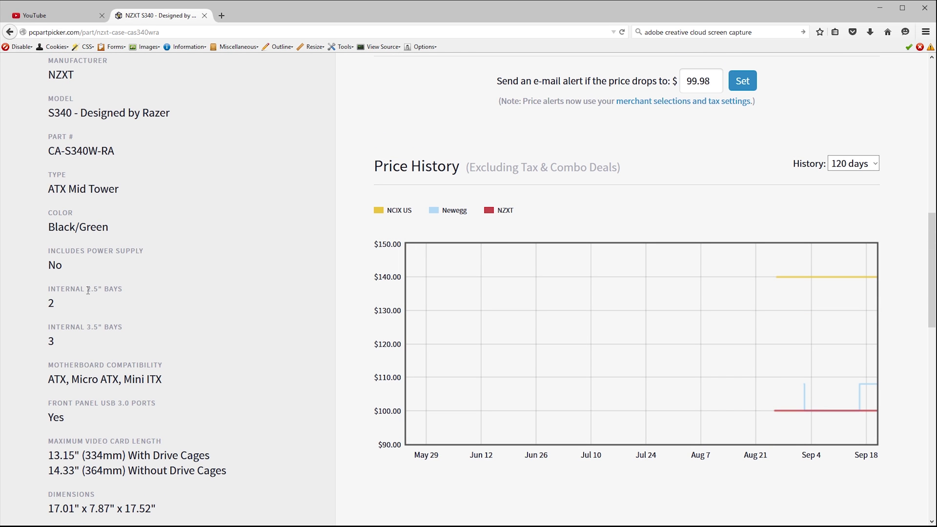
{"action": "scroll", "coordinate": [325, 363], "scroll_direction": "up", "scroll_amount": 7}
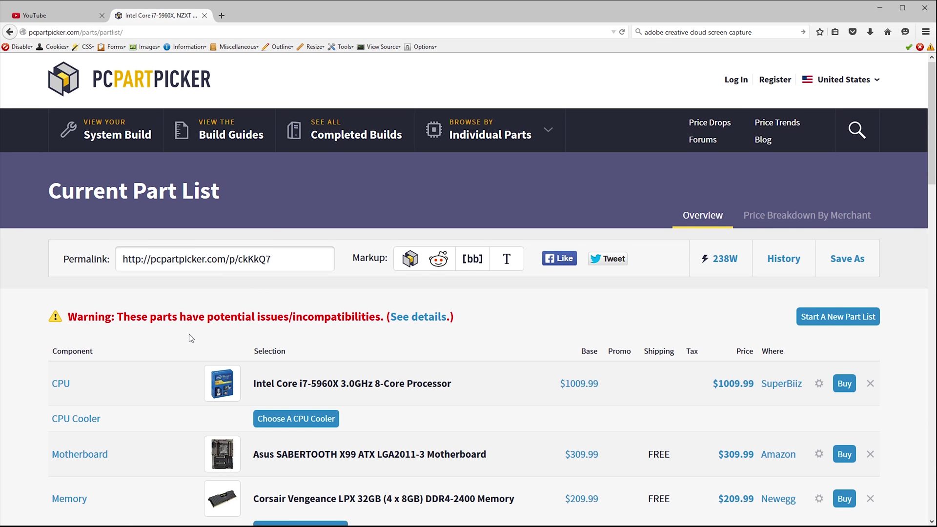
Filter CPU coolers to NZXT, LGA2011-3 socket and water-cooled.
{"action": "scroll", "coordinate": [189, 334], "scroll_direction": "down", "scroll_amount": 3}
{"action": "left_click", "coordinate": [298, 257]}
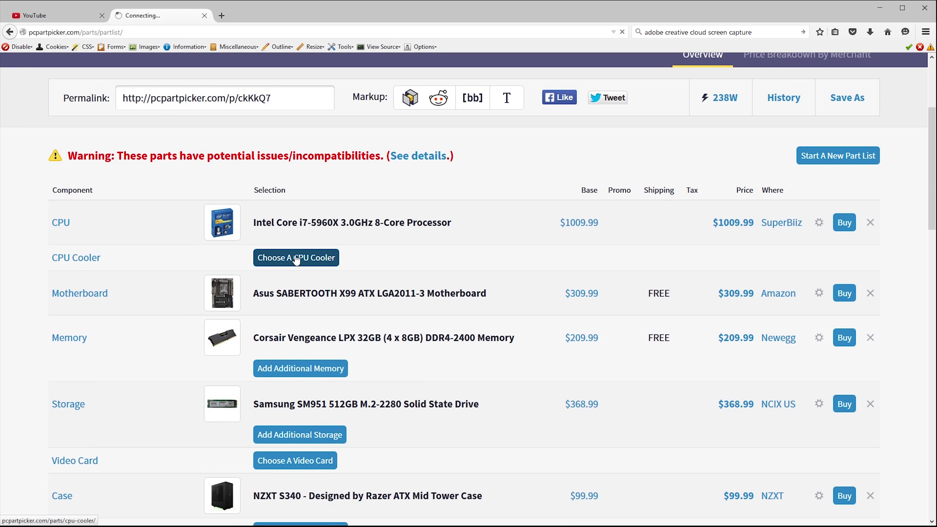
{"action": "scroll", "coordinate": [213, 343], "scroll_direction": "down", "scroll_amount": 10}
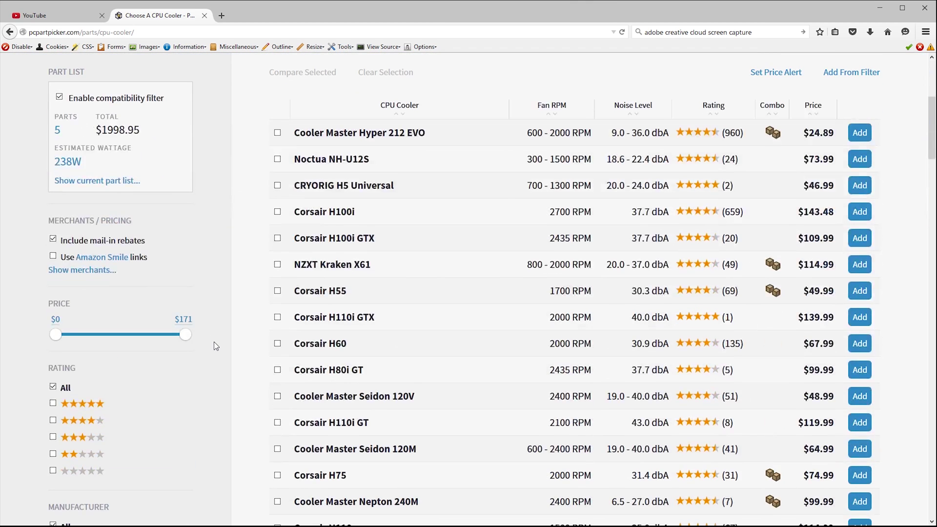
{"action": "left_click", "coordinate": [66, 268]}
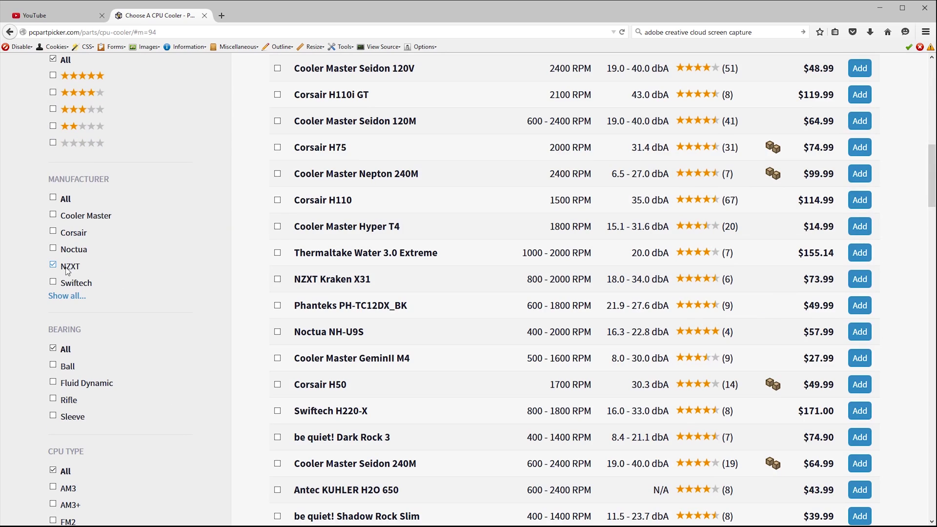
{"action": "scroll", "coordinate": [224, 373], "scroll_direction": "down", "scroll_amount": 3}
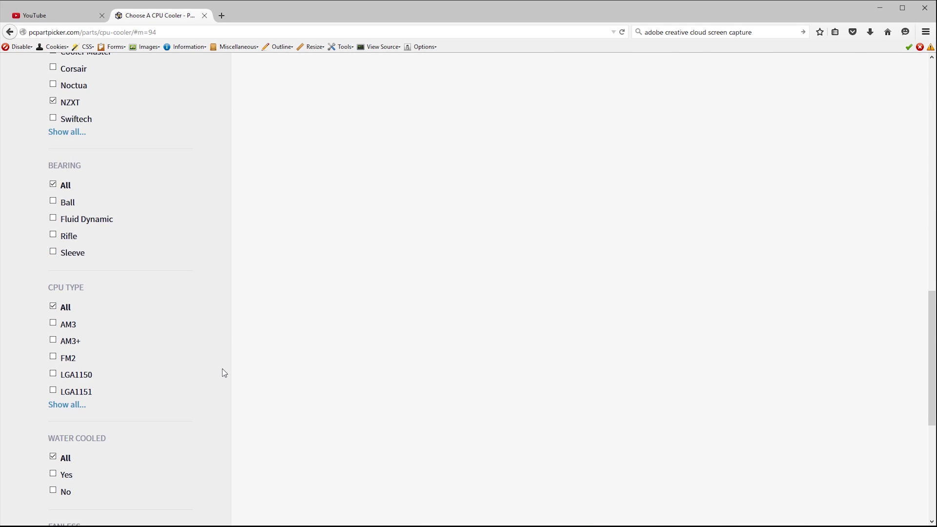
{"action": "scroll", "coordinate": [224, 373], "scroll_direction": "down", "scroll_amount": 3}
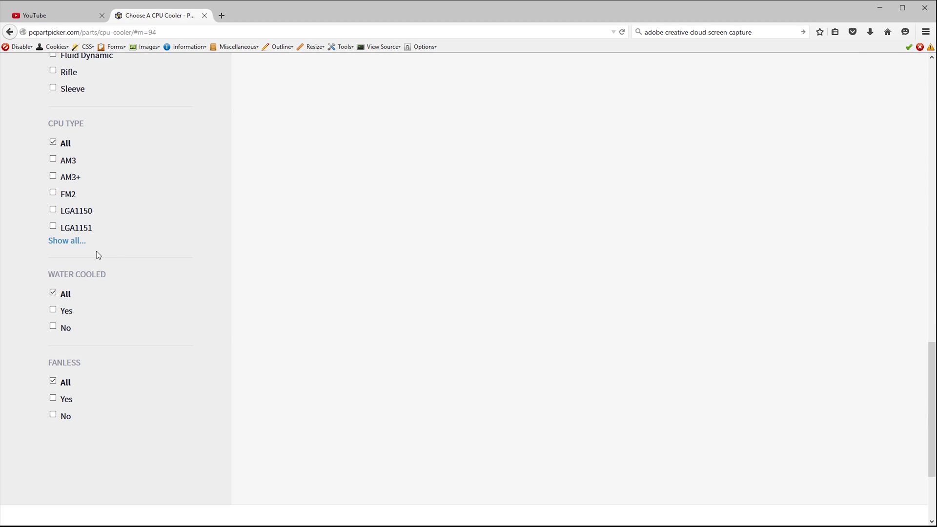
{"action": "left_click", "coordinate": [74, 241]}
{"action": "scroll", "coordinate": [195, 273], "scroll_direction": "down", "scroll_amount": 2}
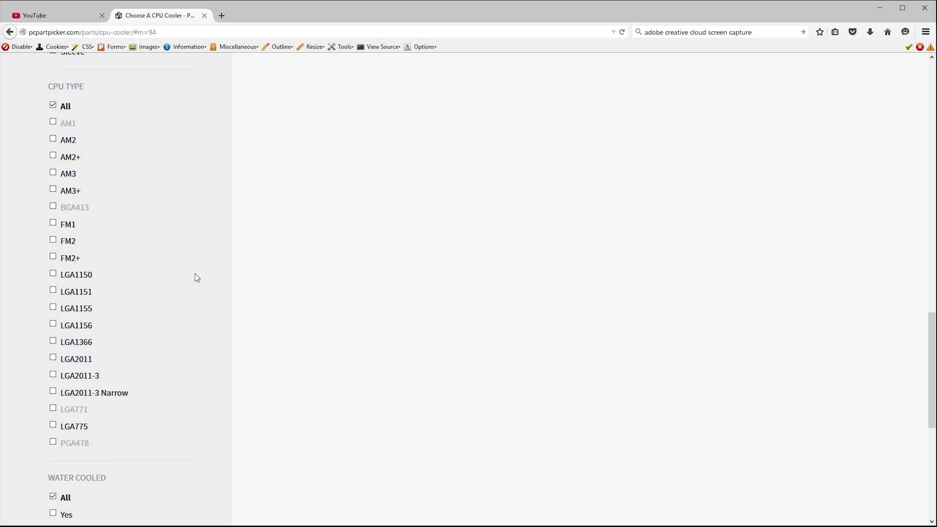
{"action": "left_click", "coordinate": [72, 336]}
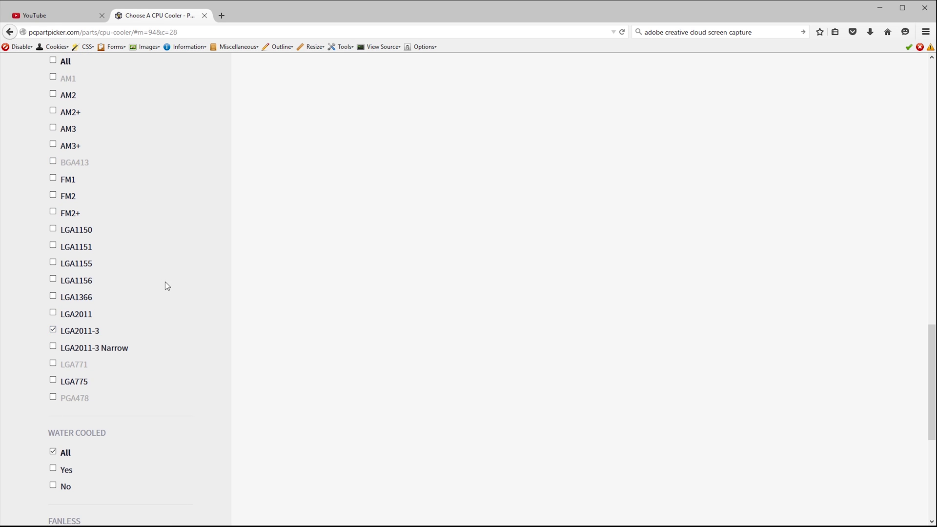
{"action": "left_click", "coordinate": [63, 472]}
Add the NZXT Kraken X61 liquid cooler at $114.99 to the build.
{"action": "scroll", "coordinate": [214, 314], "scroll_direction": "up", "scroll_amount": 15}
{"action": "scroll", "coordinate": [218, 339], "scroll_direction": "up", "scroll_amount": 5}
{"action": "scroll", "coordinate": [217, 336], "scroll_direction": "down", "scroll_amount": 3}
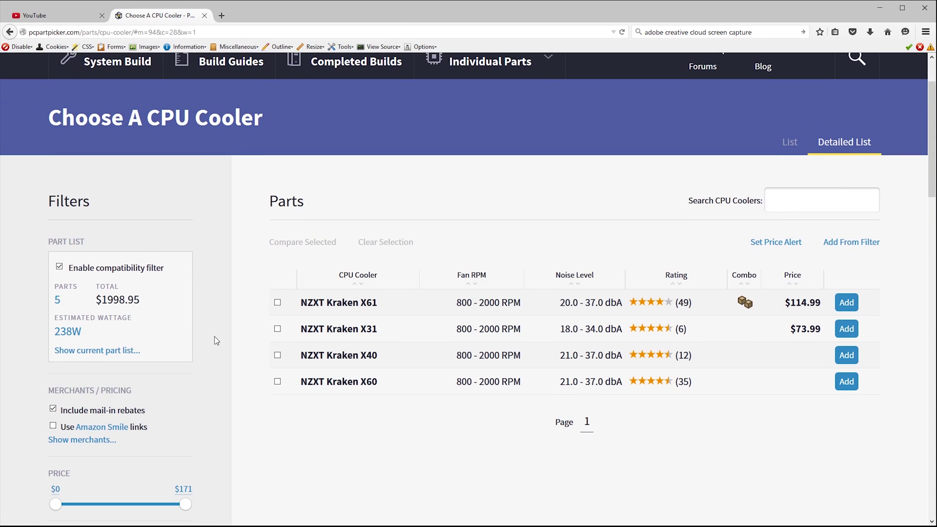
{"action": "left_click", "coordinate": [340, 297]}
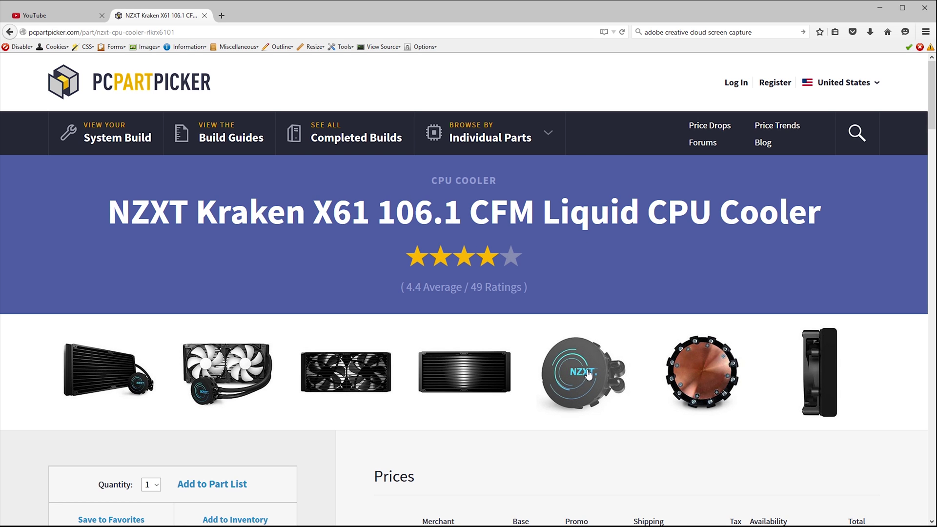
{"action": "scroll", "coordinate": [569, 417], "scroll_direction": "down", "scroll_amount": 3}
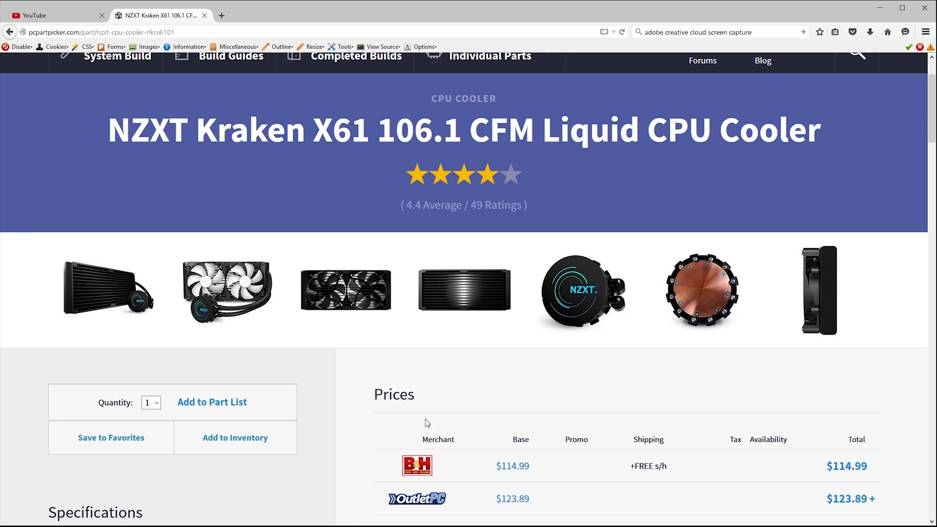
{"action": "left_click", "coordinate": [242, 401]}
{"action": "scroll", "coordinate": [399, 373], "scroll_direction": "down", "scroll_amount": 6}
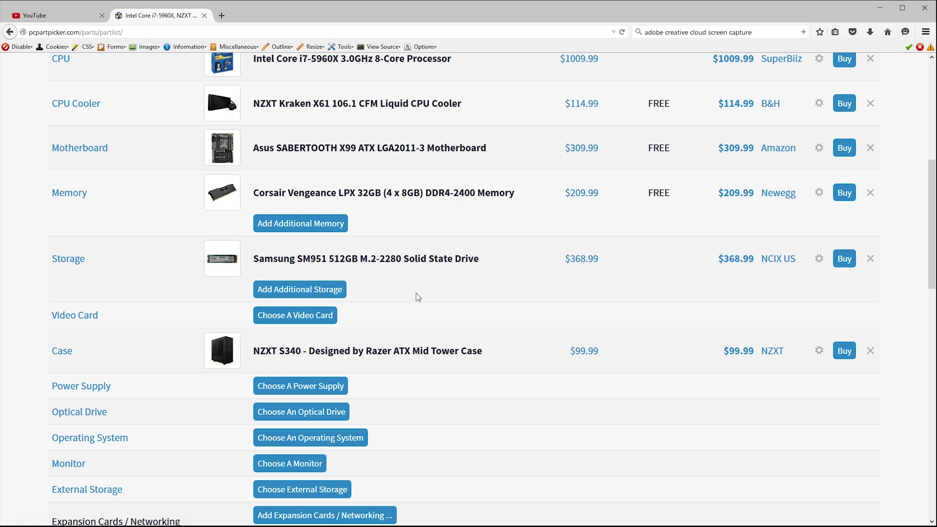
Start a second storage pick filtered to Samsung SSDs with SATA 6 Gb/s.
{"action": "left_click", "coordinate": [323, 289]}
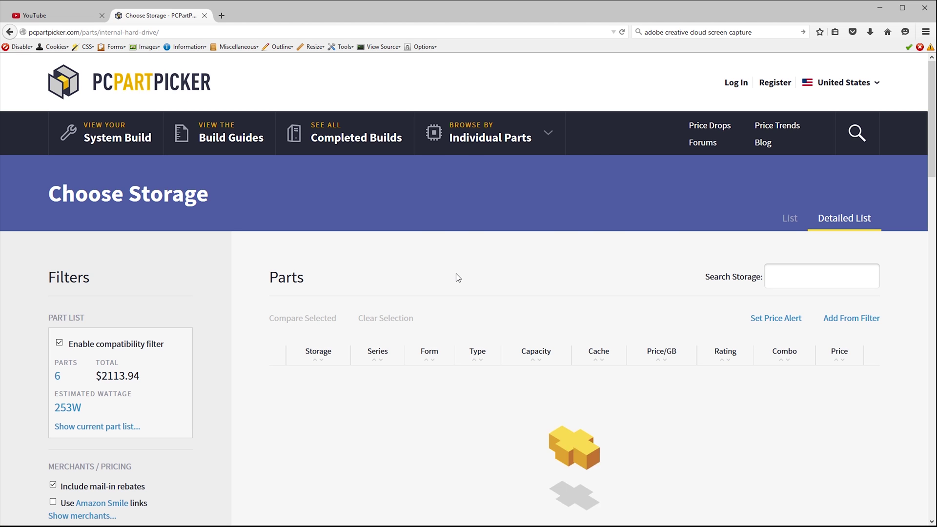
{"action": "scroll", "coordinate": [230, 317], "scroll_direction": "down", "scroll_amount": 5}
{"action": "scroll", "coordinate": [230, 316], "scroll_direction": "down", "scroll_amount": 6}
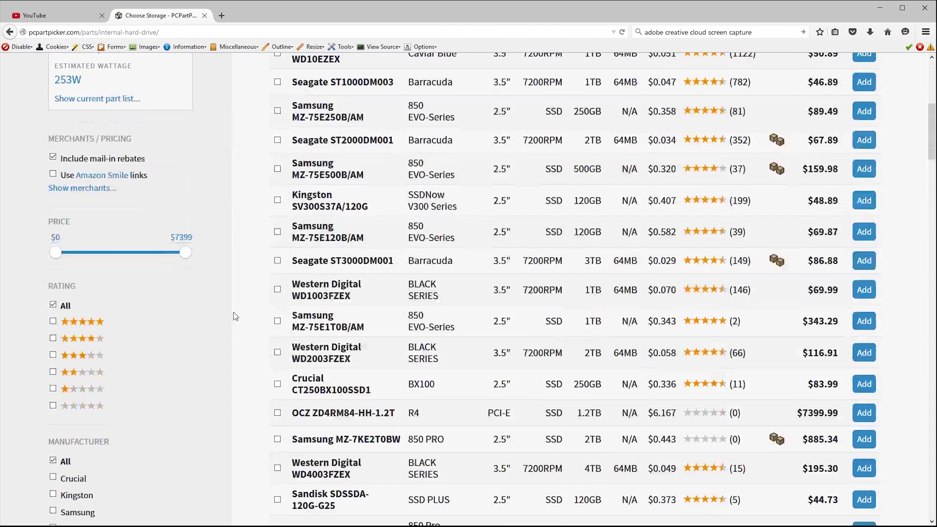
{"action": "left_click", "coordinate": [80, 267]}
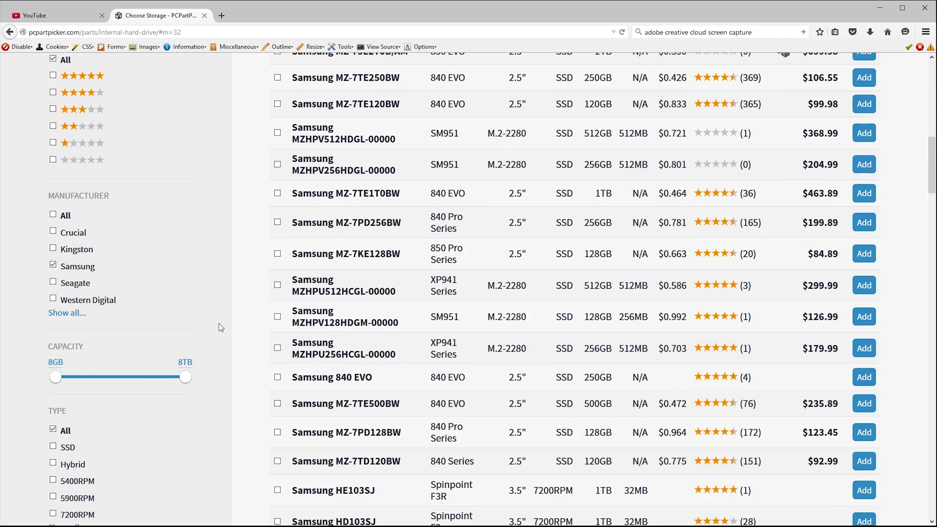
{"action": "scroll", "coordinate": [218, 323], "scroll_direction": "down", "scroll_amount": 5}
{"action": "left_click", "coordinate": [53, 200]}
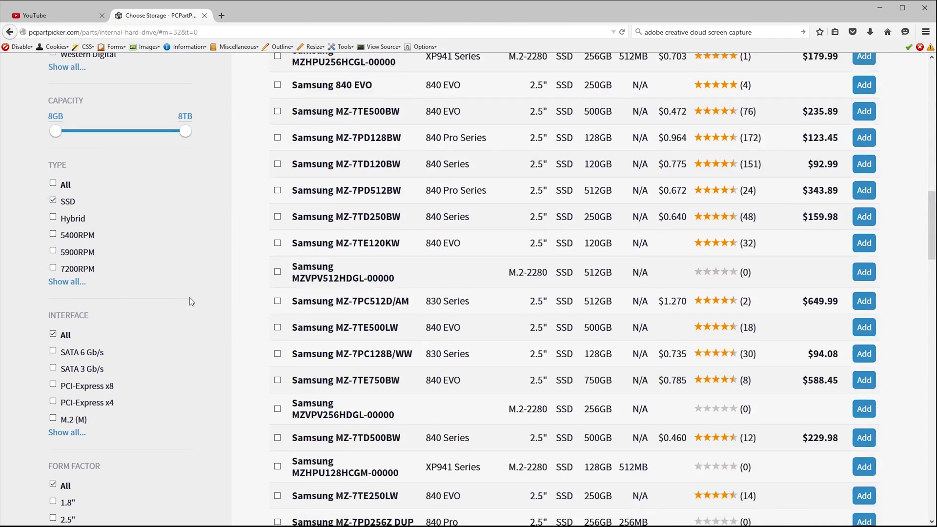
{"action": "left_click", "coordinate": [85, 353]}
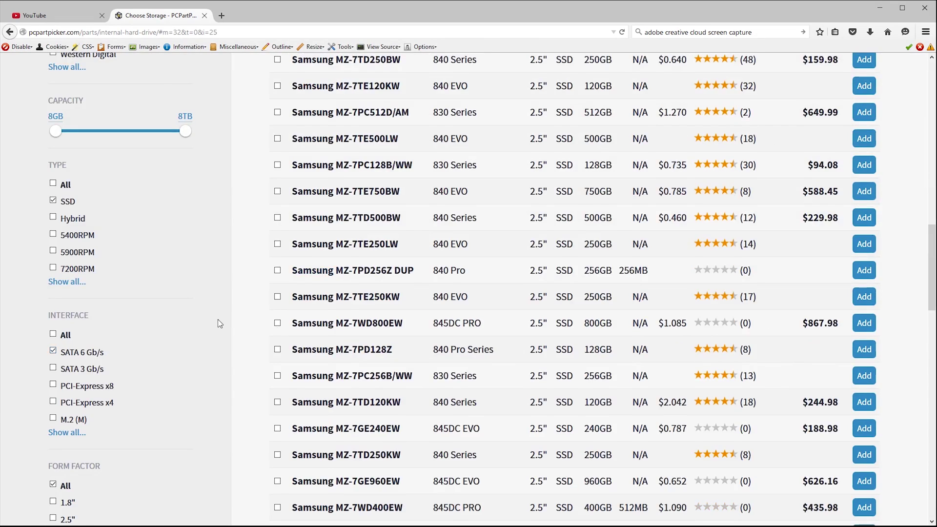
Sort the Samsung SSDs by price and open the MZ-75E250B/AM page.
{"action": "scroll", "coordinate": [217, 319], "scroll_direction": "up", "scroll_amount": 6}
{"action": "scroll", "coordinate": [230, 259], "scroll_direction": "up", "scroll_amount": 10}
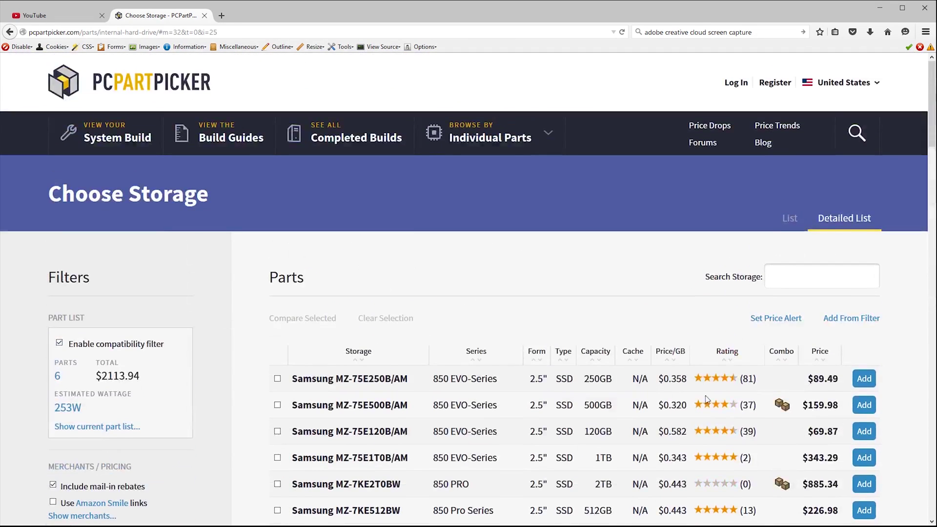
{"action": "left_click", "coordinate": [812, 363]}
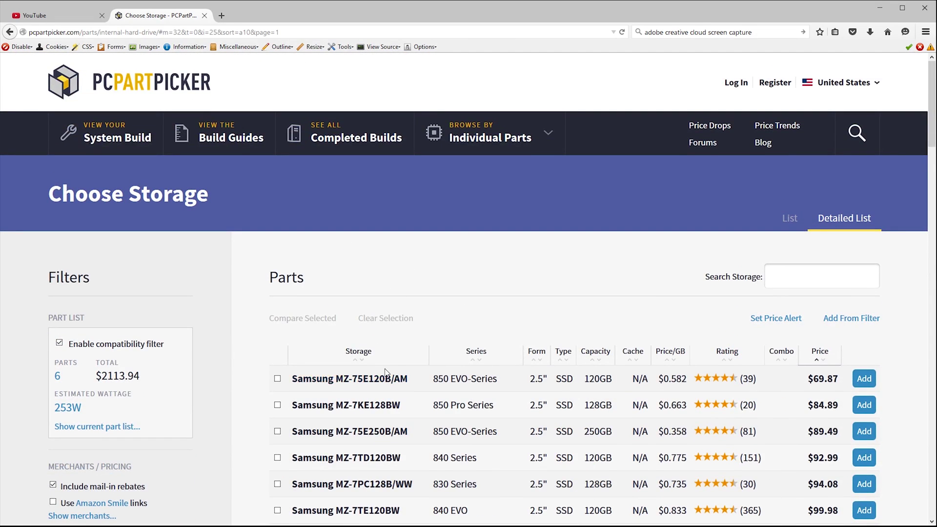
{"action": "scroll", "coordinate": [384, 375], "scroll_direction": "down", "scroll_amount": 5}
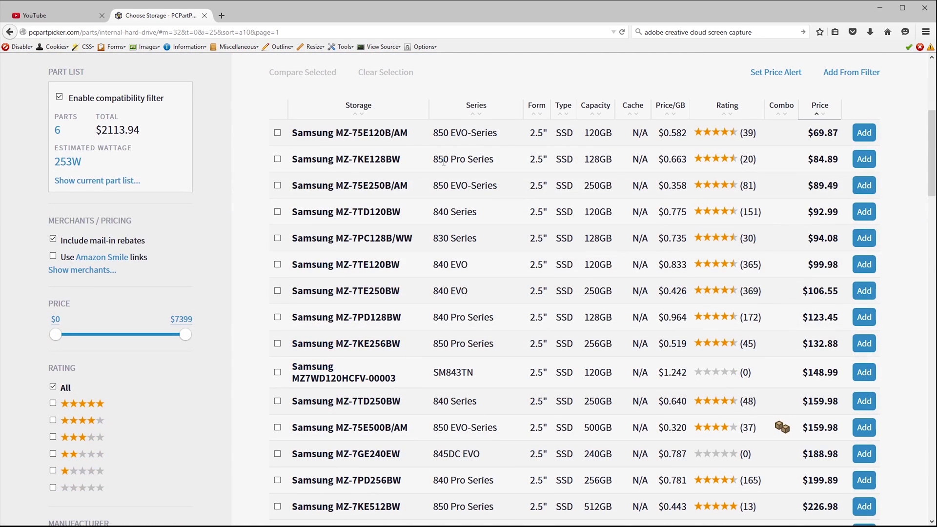
{"action": "scroll", "coordinate": [475, 134], "scroll_direction": "up", "scroll_amount": 3}
{"action": "left_click_drag", "start_coordinate": [839, 267], "coordinate": [433, 266]}
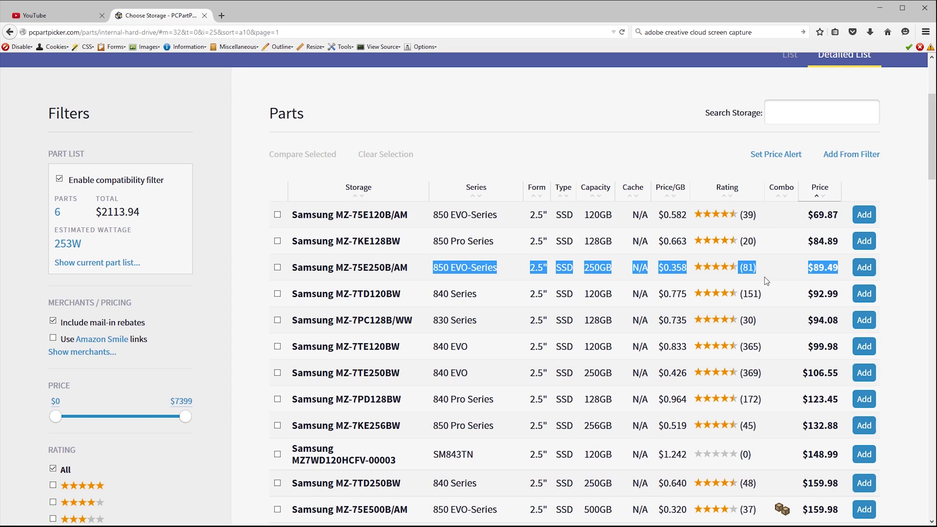
{"action": "scroll", "coordinate": [803, 273], "scroll_direction": "up", "scroll_amount": 4}
{"action": "scroll", "coordinate": [594, 303], "scroll_direction": "down", "scroll_amount": 2}
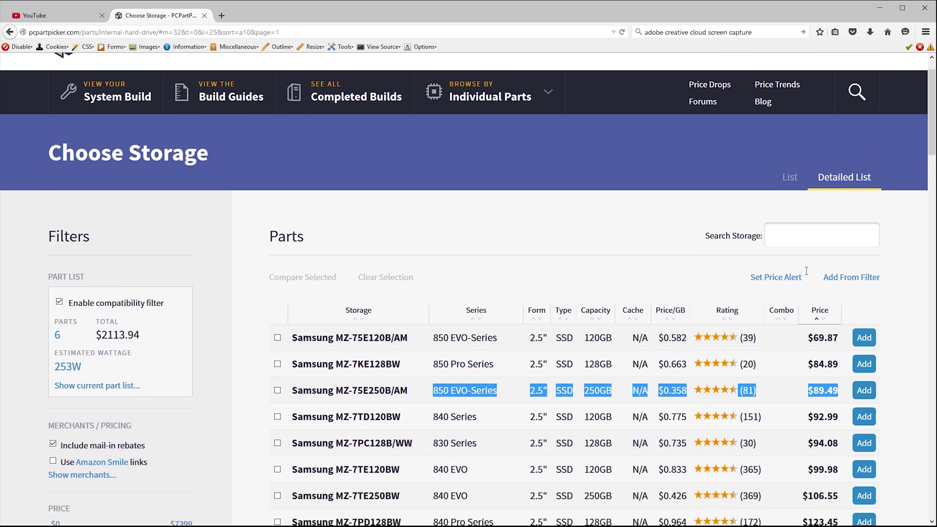
{"action": "left_click", "coordinate": [481, 349]}
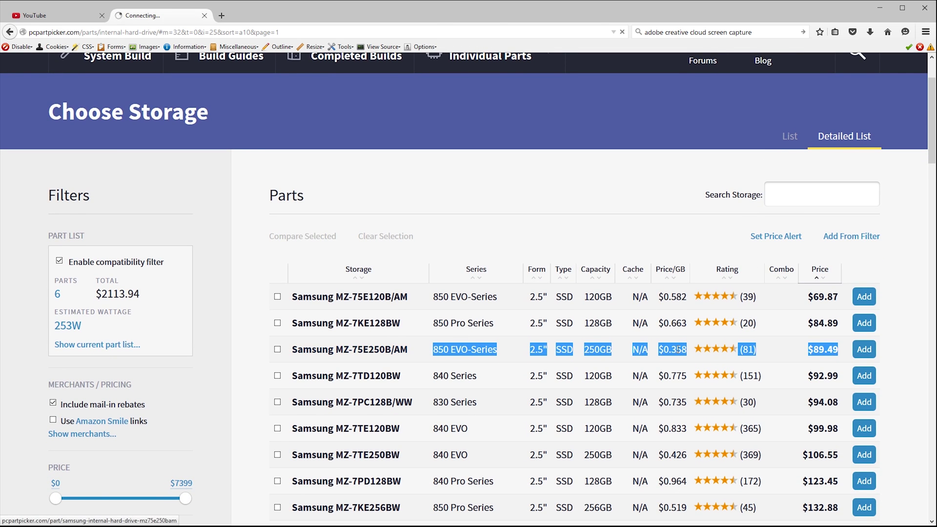
Add two Samsung 850 EVO 250GB SSDs at $89.49 each (quantity 2).
{"action": "scroll", "coordinate": [376, 299], "scroll_direction": "down", "scroll_amount": 5}
{"action": "scroll", "coordinate": [377, 296], "scroll_direction": "up", "scroll_amount": 2}
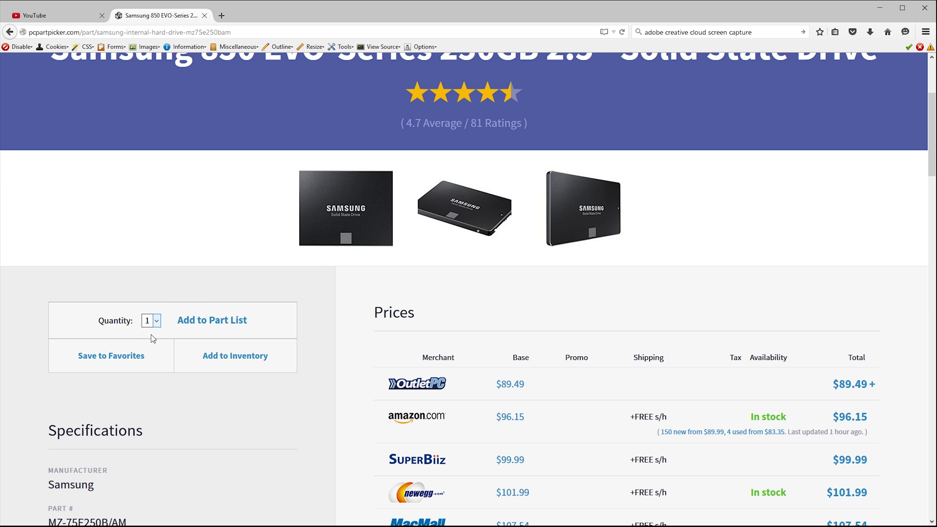
{"action": "left_click", "coordinate": [149, 348]}
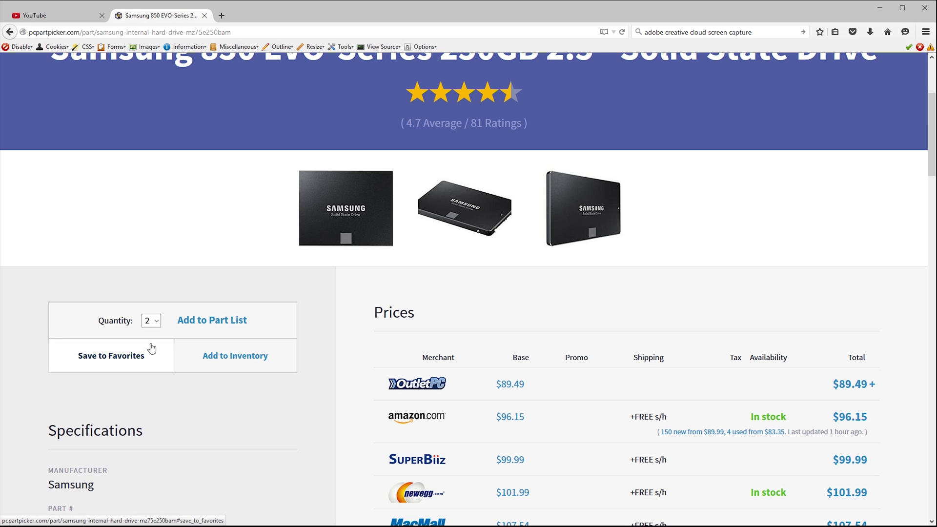
{"action": "left_click", "coordinate": [200, 322]}
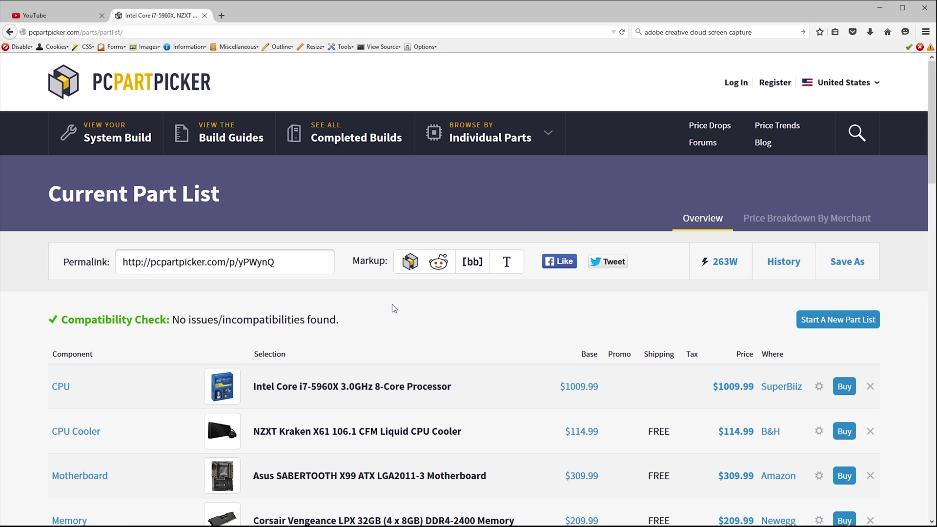
{"action": "scroll", "coordinate": [567, 350], "scroll_direction": "down", "scroll_amount": 5}
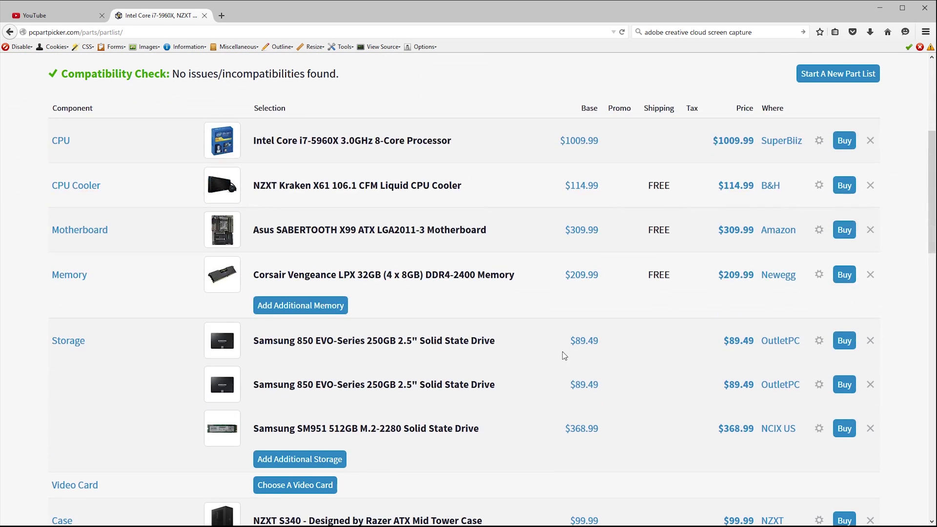
{"action": "scroll", "coordinate": [562, 351], "scroll_direction": "down", "scroll_amount": 3}
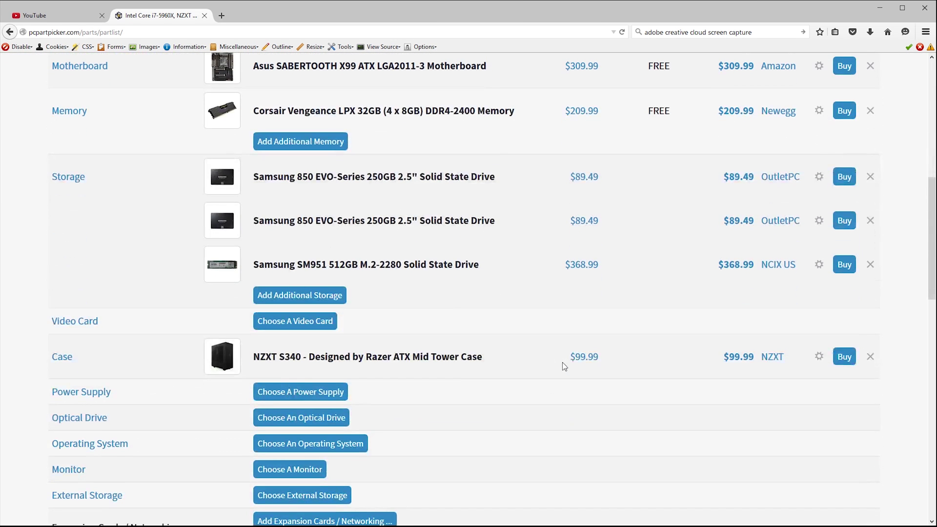
Filter video cards to GeForce GTX 980 Ti, sort by price, and open the EVGA 06G-P4-4990-KR.
{"action": "left_click", "coordinate": [267, 323]}
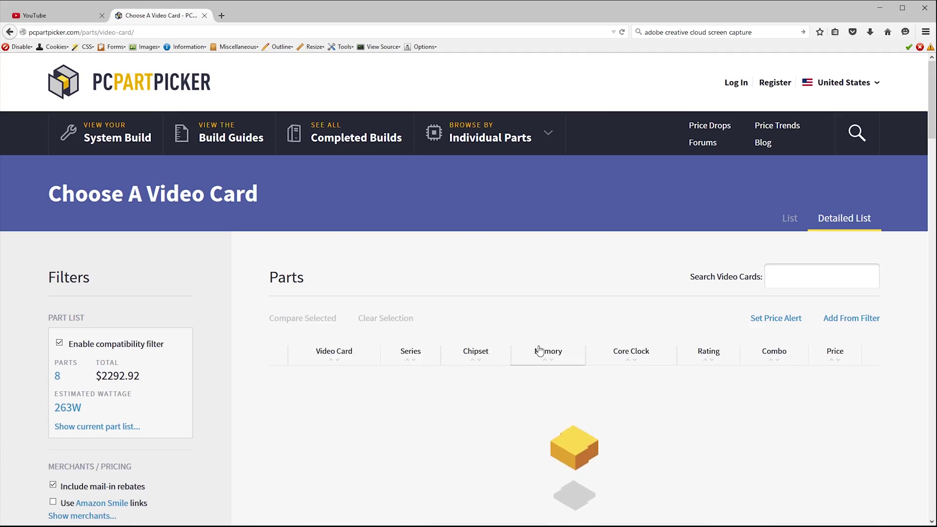
{"action": "scroll", "coordinate": [253, 366], "scroll_direction": "down", "scroll_amount": 12}
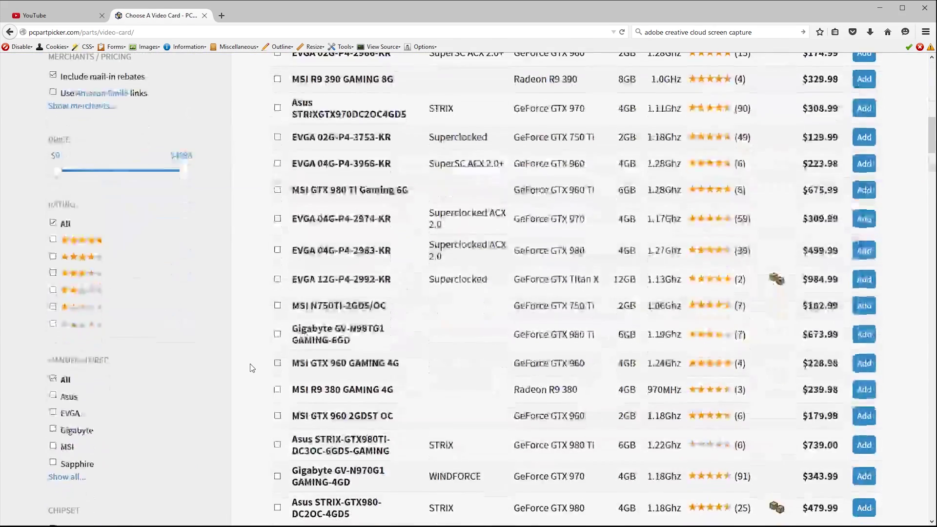
{"action": "scroll", "coordinate": [252, 366], "scroll_direction": "down", "scroll_amount": 2}
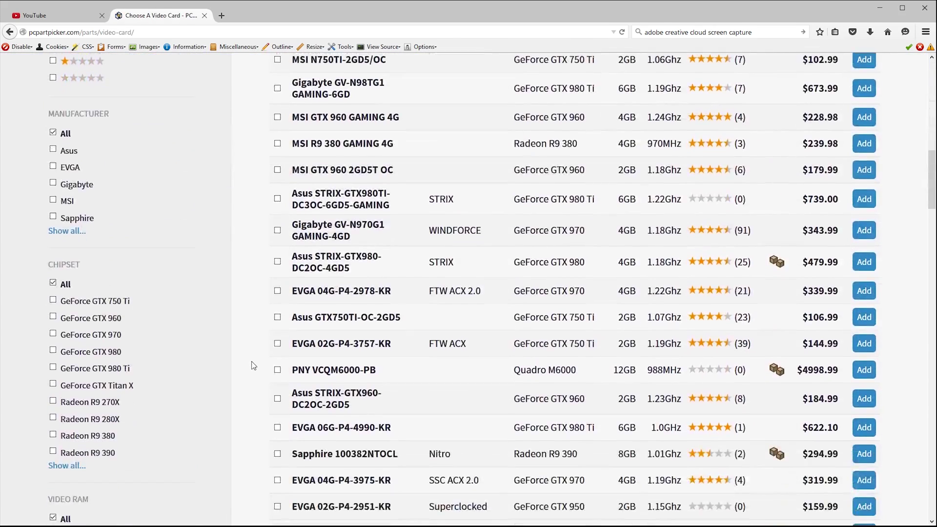
{"action": "left_click", "coordinate": [106, 371]}
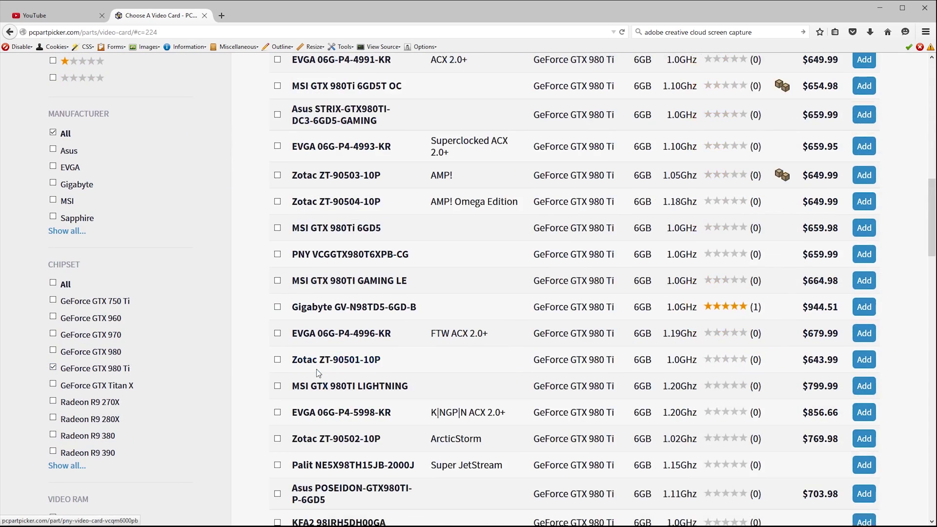
{"action": "scroll", "coordinate": [239, 371], "scroll_direction": "up", "scroll_amount": 8}
{"action": "scroll", "coordinate": [242, 367], "scroll_direction": "up", "scroll_amount": 5}
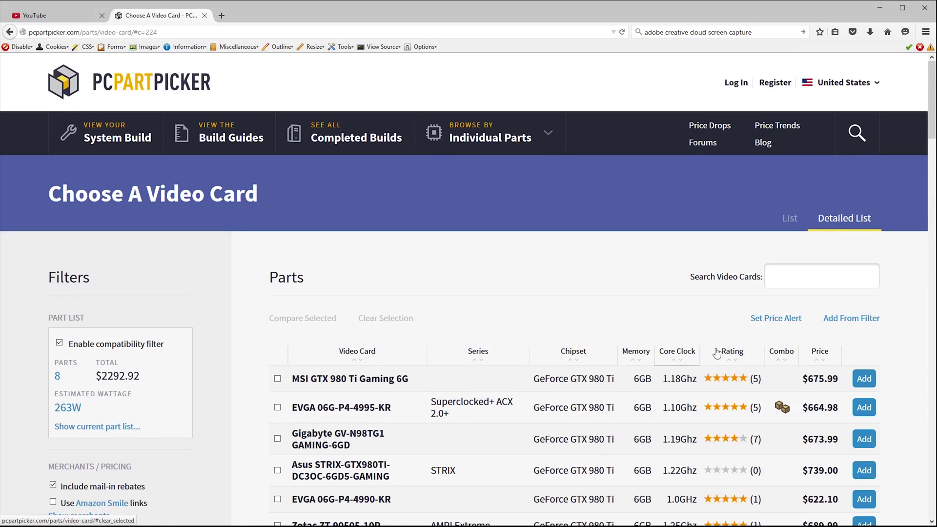
{"action": "left_click", "coordinate": [816, 364]}
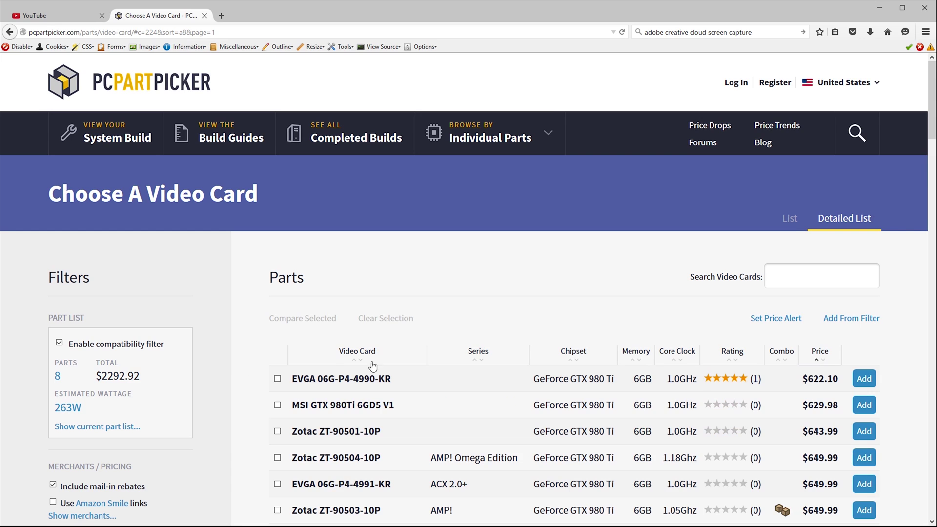
{"action": "scroll", "coordinate": [262, 371], "scroll_direction": "down", "scroll_amount": 2}
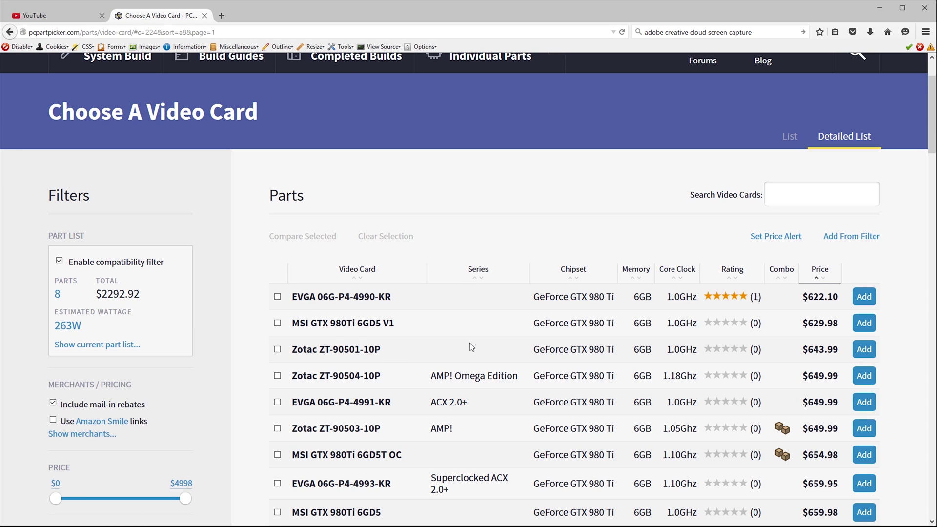
{"action": "left_click", "coordinate": [367, 301]}
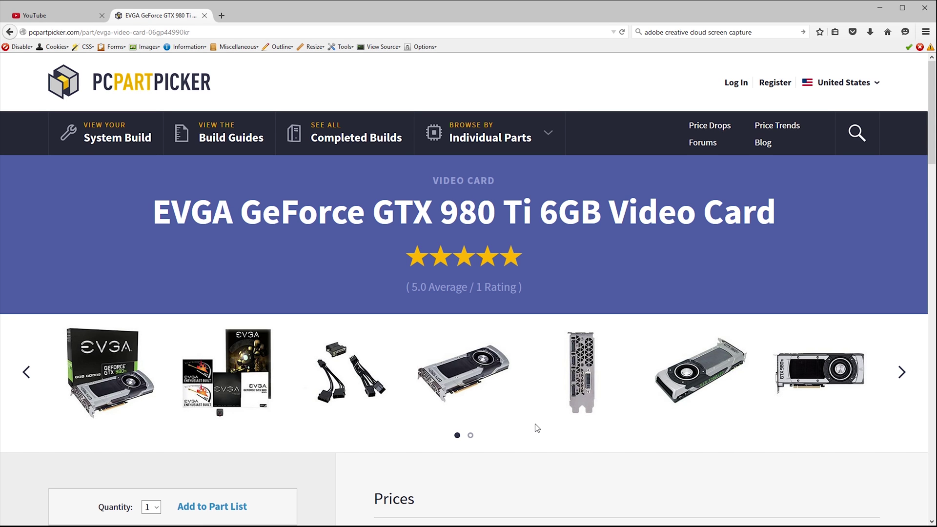
Add the EVGA GTX 980 Ti at $622.10, making 9 parts totalling $2915.02.
{"action": "scroll", "coordinate": [556, 351], "scroll_direction": "down", "scroll_amount": 3}
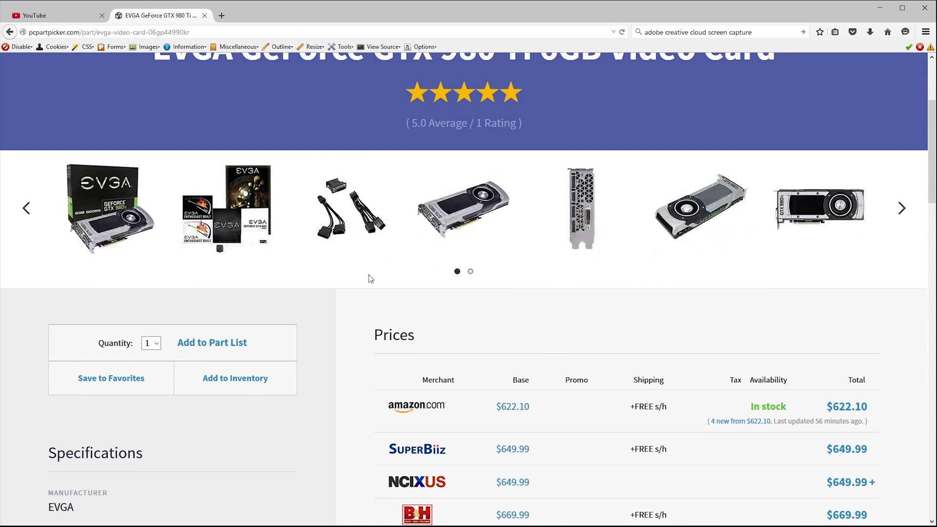
{"action": "left_click", "coordinate": [233, 344]}
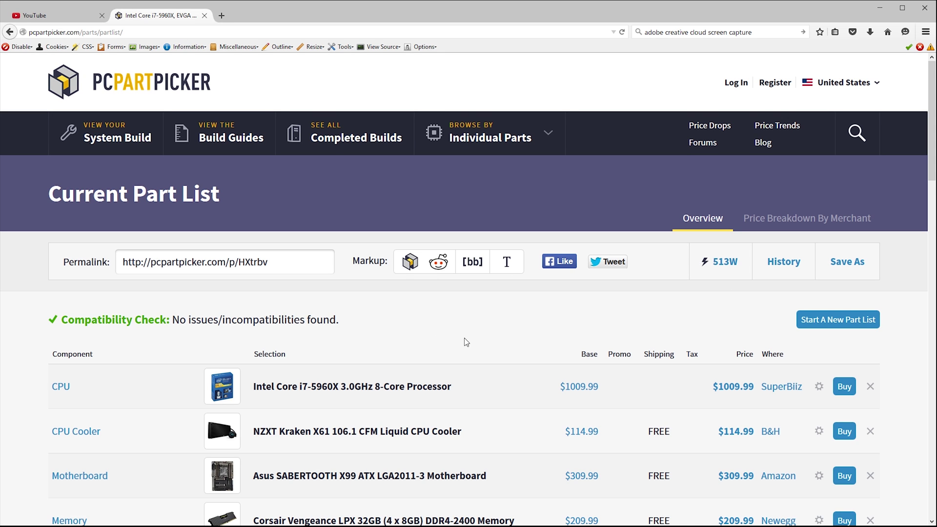
{"action": "scroll", "coordinate": [466, 342], "scroll_direction": "down", "scroll_amount": 2}
{"action": "scroll", "coordinate": [471, 351], "scroll_direction": "down", "scroll_amount": 1}
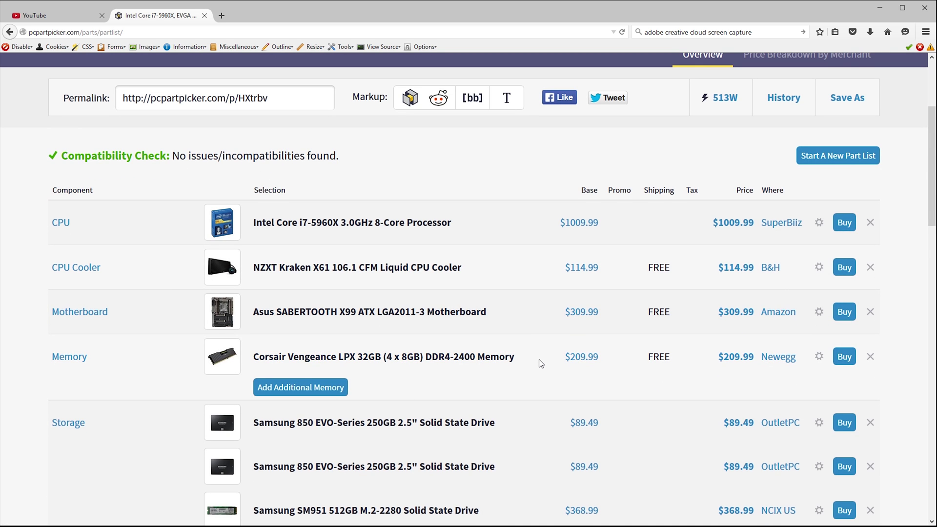
{"action": "scroll", "coordinate": [540, 361], "scroll_direction": "down", "scroll_amount": 6}
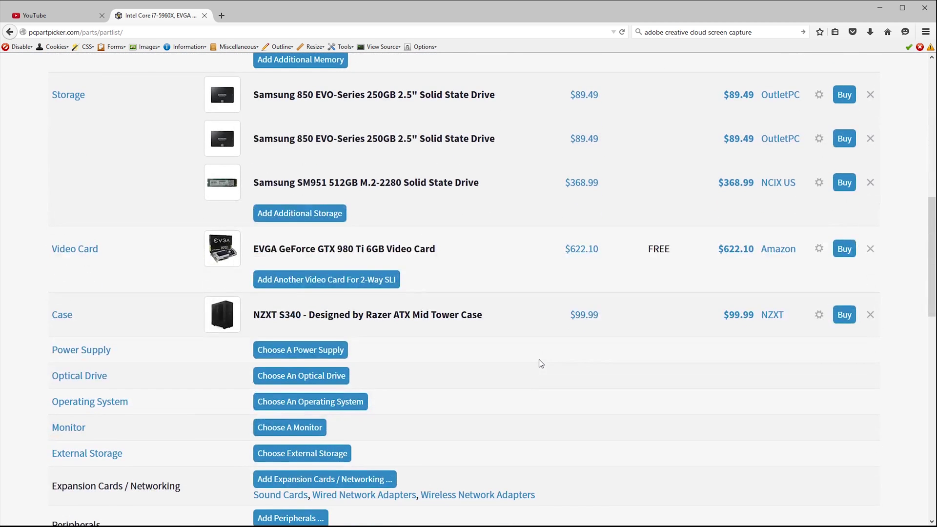
{"action": "scroll", "coordinate": [539, 362], "scroll_direction": "down", "scroll_amount": 1}
Show the power supply choices, raise the minimum wattage filter to 850W, and tick Modular: Full.
{"action": "left_click", "coordinate": [275, 268]}
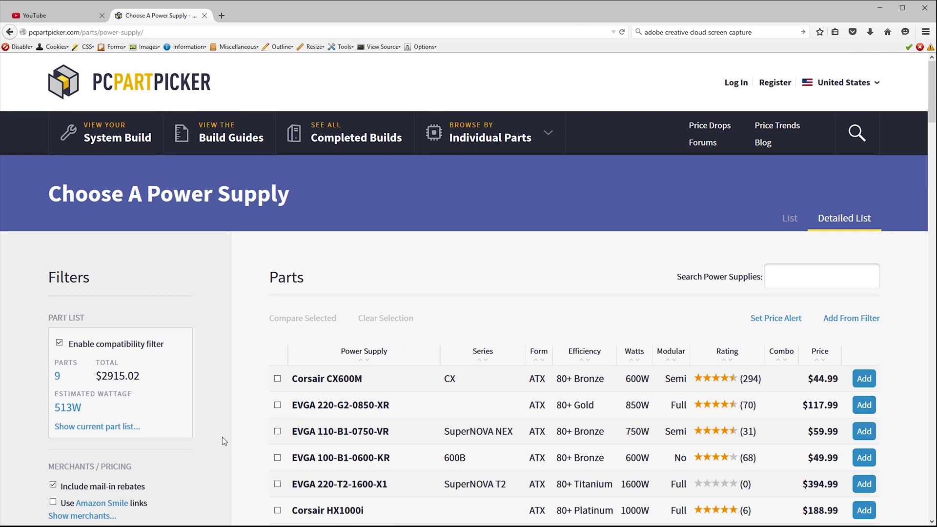
{"action": "scroll", "coordinate": [249, 439], "scroll_direction": "down", "scroll_amount": 4}
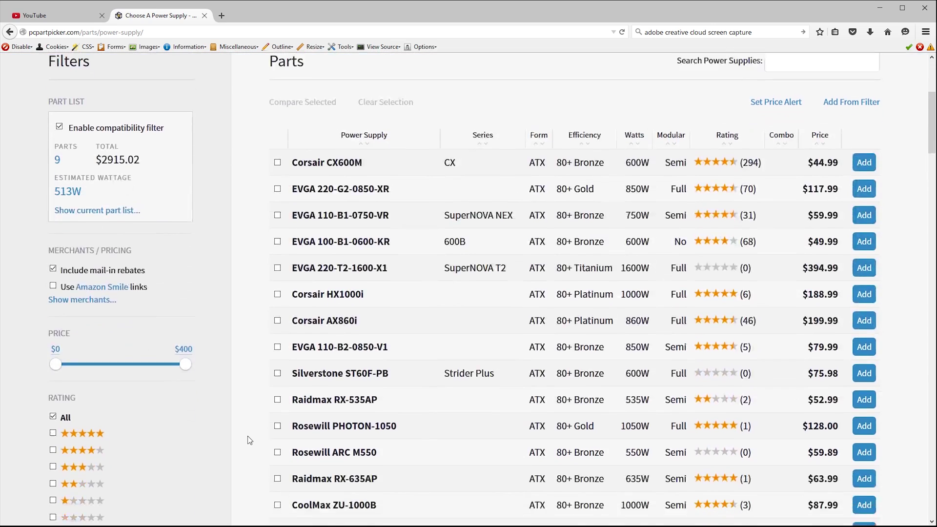
{"action": "scroll", "coordinate": [248, 440], "scroll_direction": "down", "scroll_amount": 4}
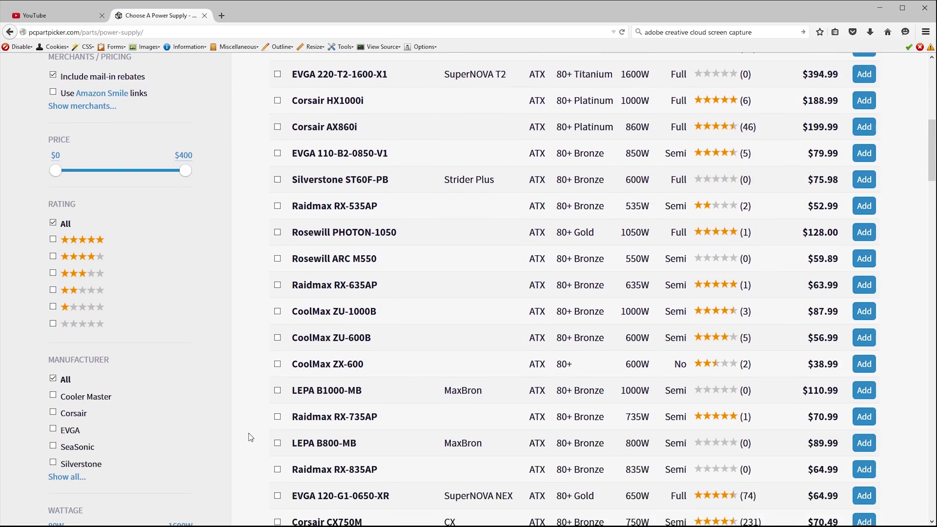
{"action": "scroll", "coordinate": [249, 437], "scroll_direction": "down", "scroll_amount": 5}
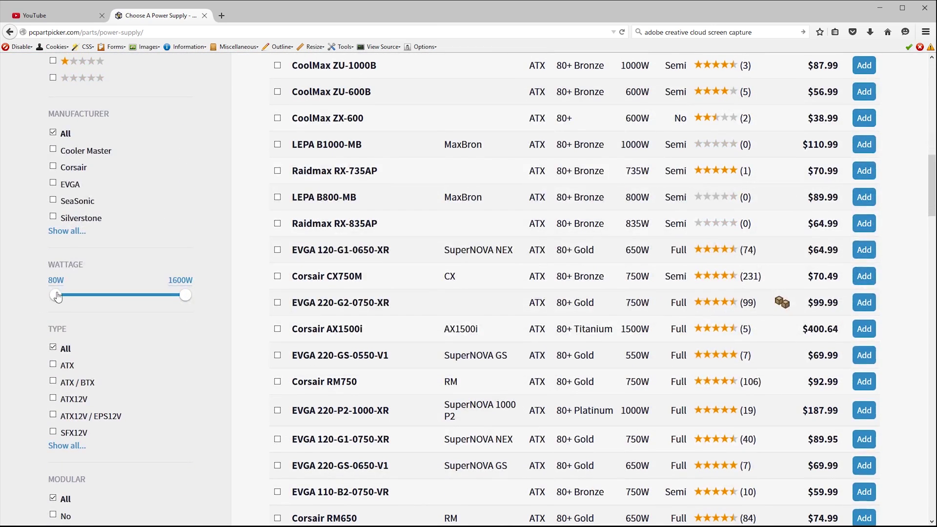
{"action": "left_click", "coordinate": [105, 297]}
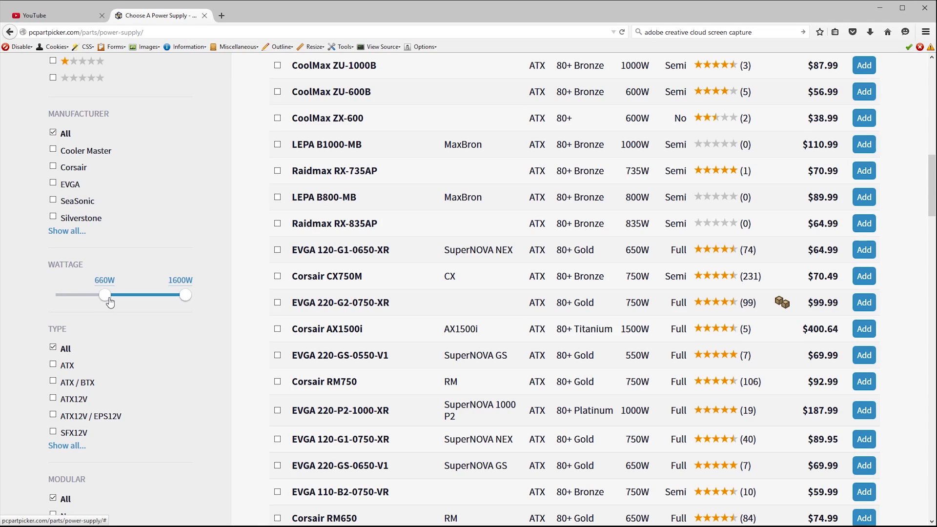
{"action": "left_click_drag", "start_coordinate": [110, 302], "coordinate": [122, 302]}
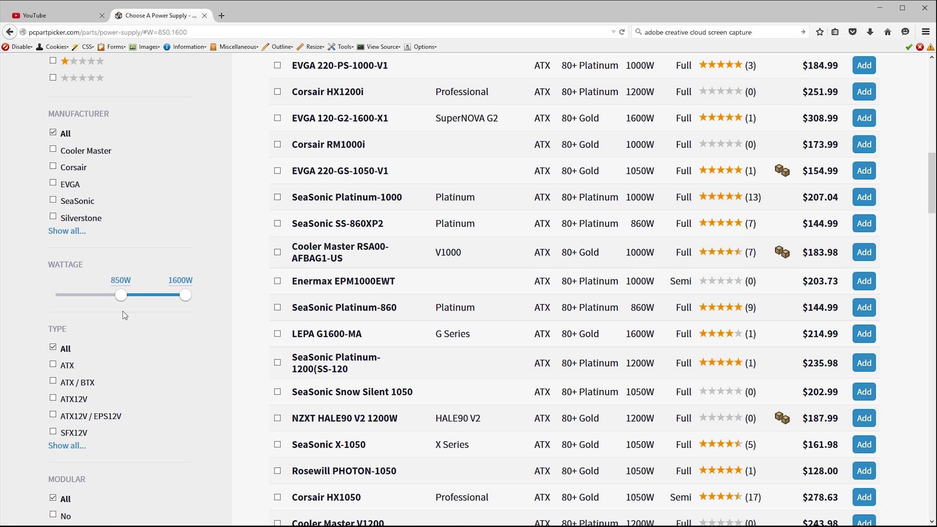
{"action": "scroll", "coordinate": [246, 382], "scroll_direction": "down", "scroll_amount": 5}
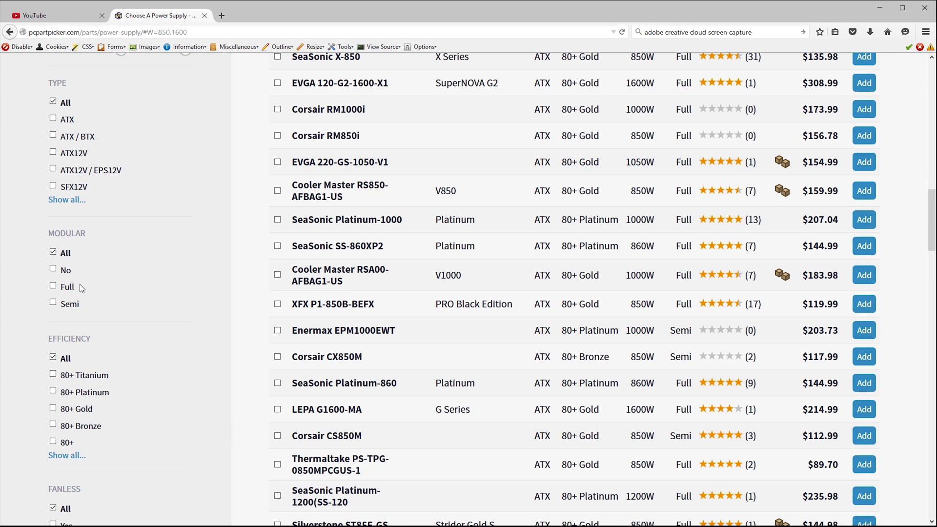
{"action": "left_click", "coordinate": [55, 286]}
Sort the power supplies by price ascending and add the $129.99 Corsair HX850i to the list.
{"action": "scroll", "coordinate": [188, 310], "scroll_direction": "up", "scroll_amount": 15}
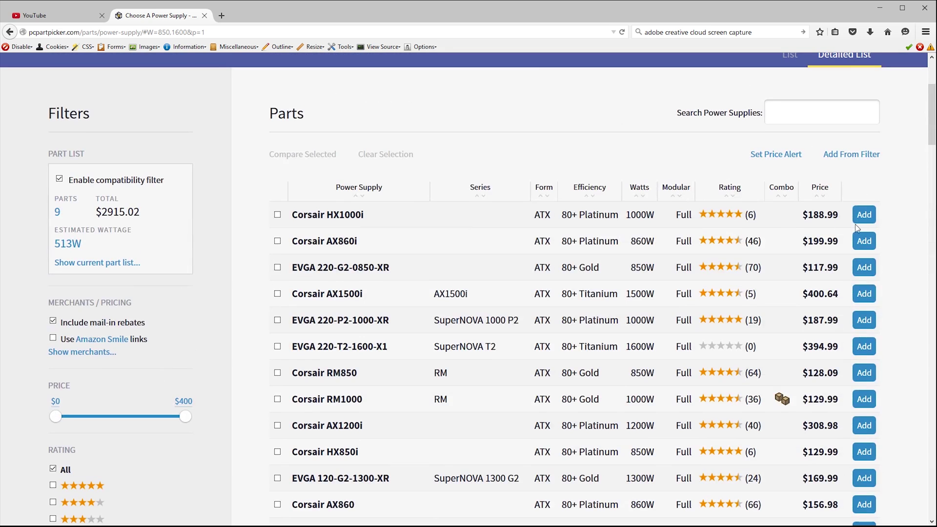
{"action": "left_click", "coordinate": [821, 197]}
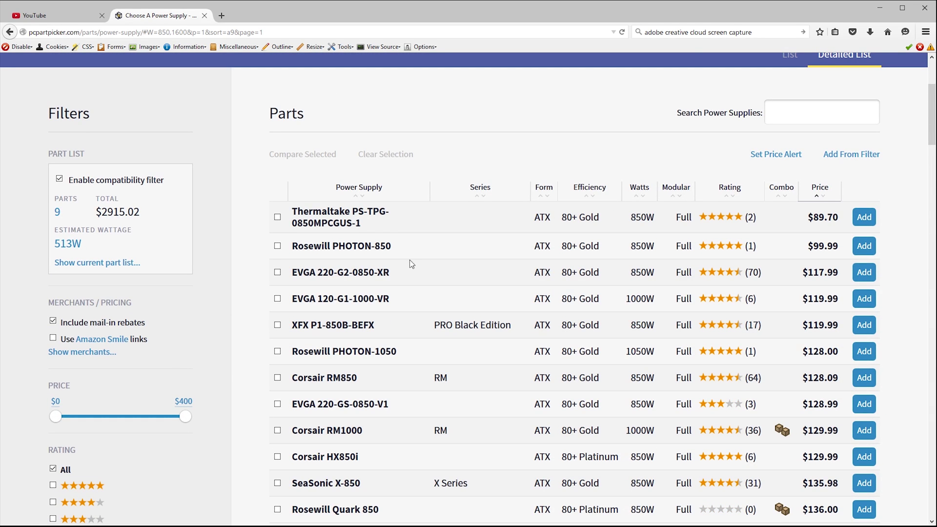
{"action": "scroll", "coordinate": [254, 281], "scroll_direction": "down", "scroll_amount": 1}
{"action": "scroll", "coordinate": [254, 282], "scroll_direction": "down", "scroll_amount": 2}
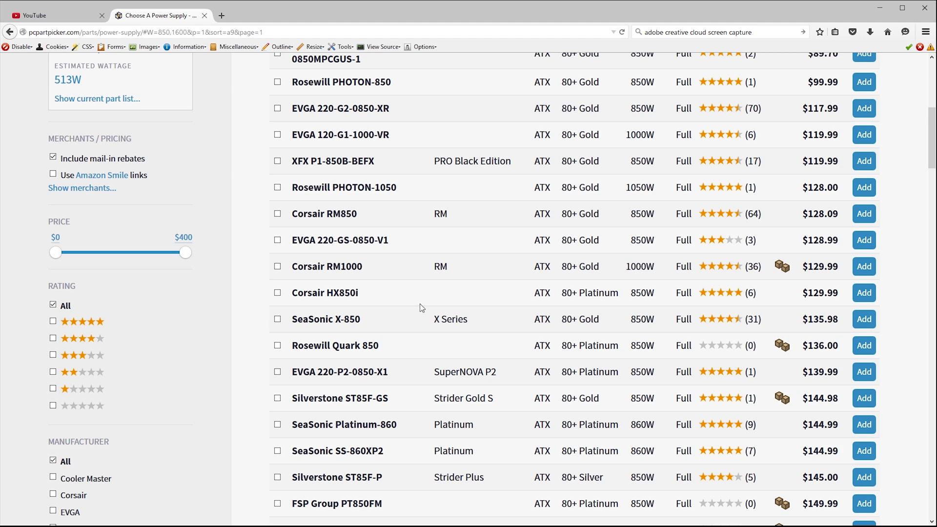
{"action": "left_click", "coordinate": [872, 295]}
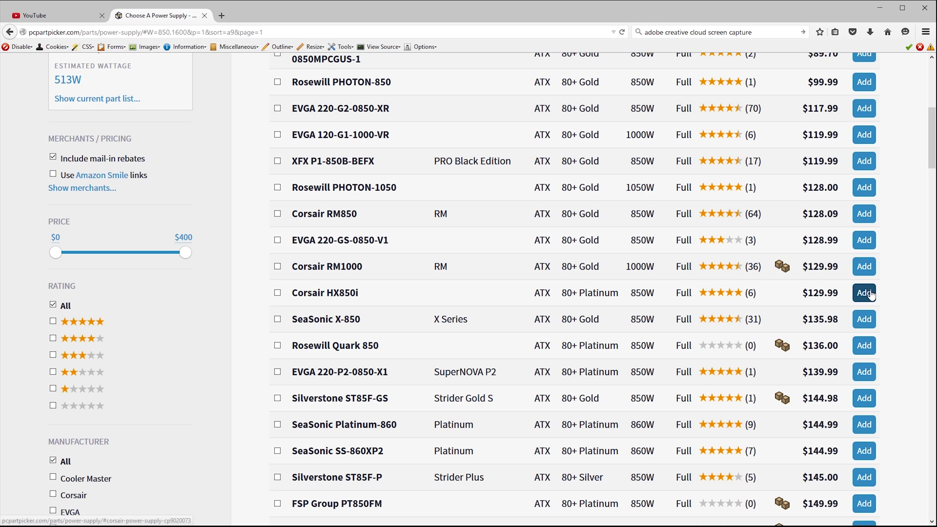
{"action": "left_click", "coordinate": [865, 293]}
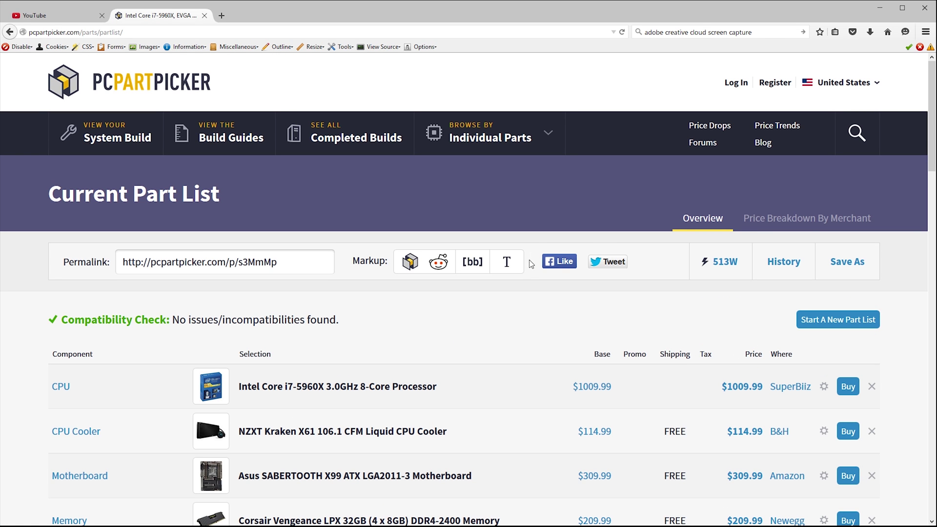
Scroll to the $129.99 power supply row and the $3045.01 total after $10.00 promo and $20.00 rebate.
{"action": "scroll", "coordinate": [513, 277], "scroll_direction": "down", "scroll_amount": 5}
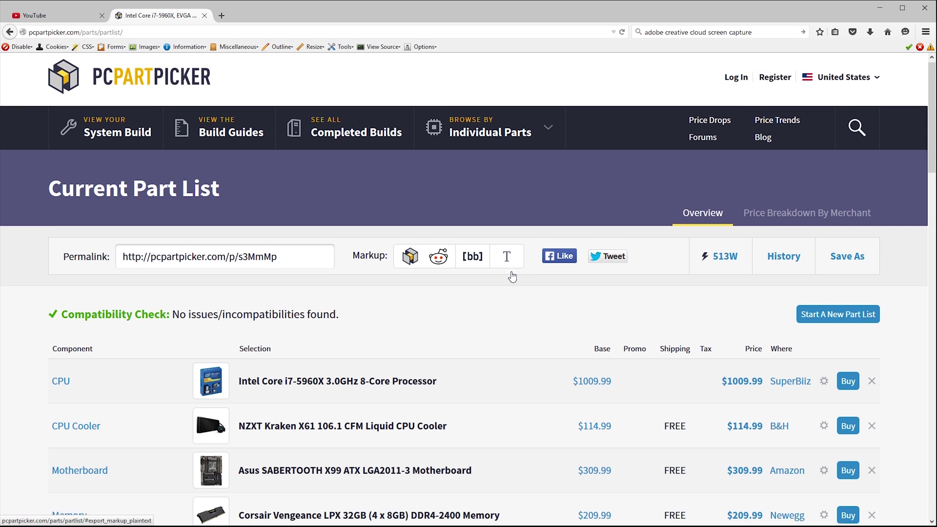
{"action": "scroll", "coordinate": [510, 273], "scroll_direction": "down", "scroll_amount": 8}
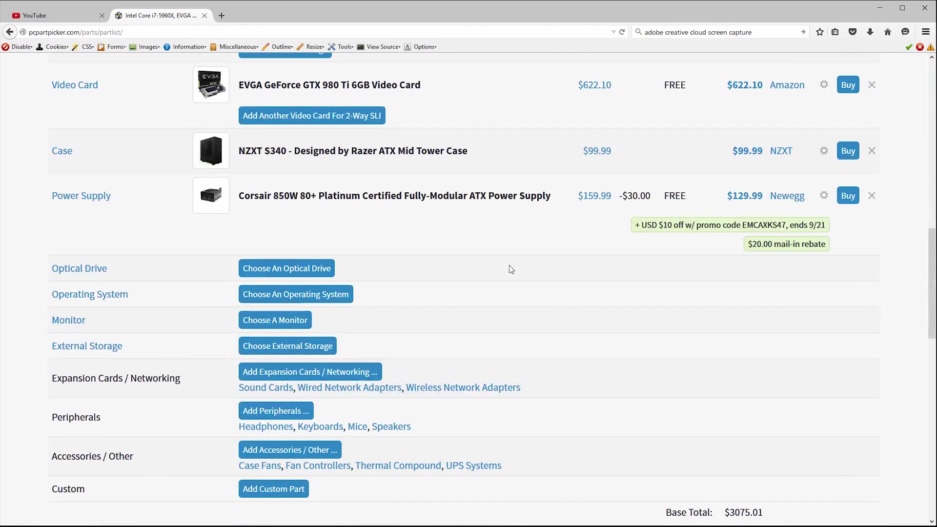
{"action": "scroll", "coordinate": [511, 269], "scroll_direction": "down", "scroll_amount": 2}
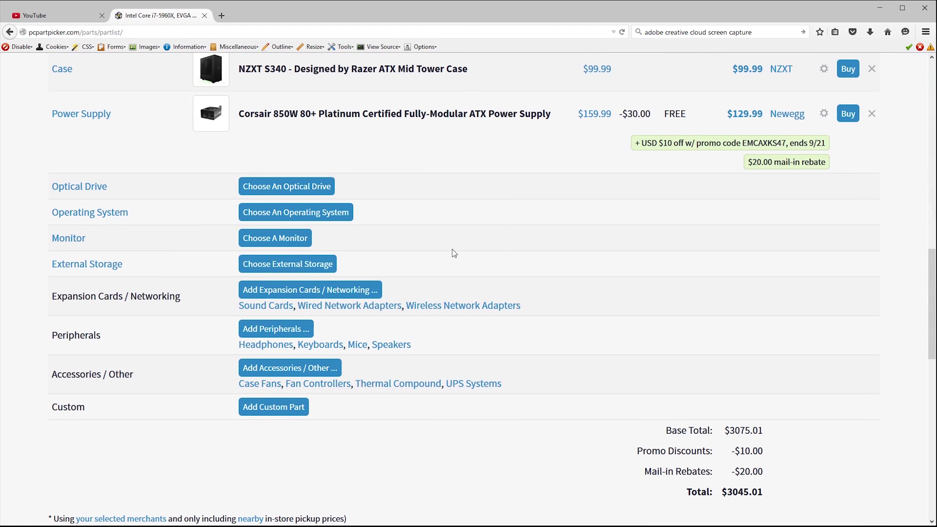